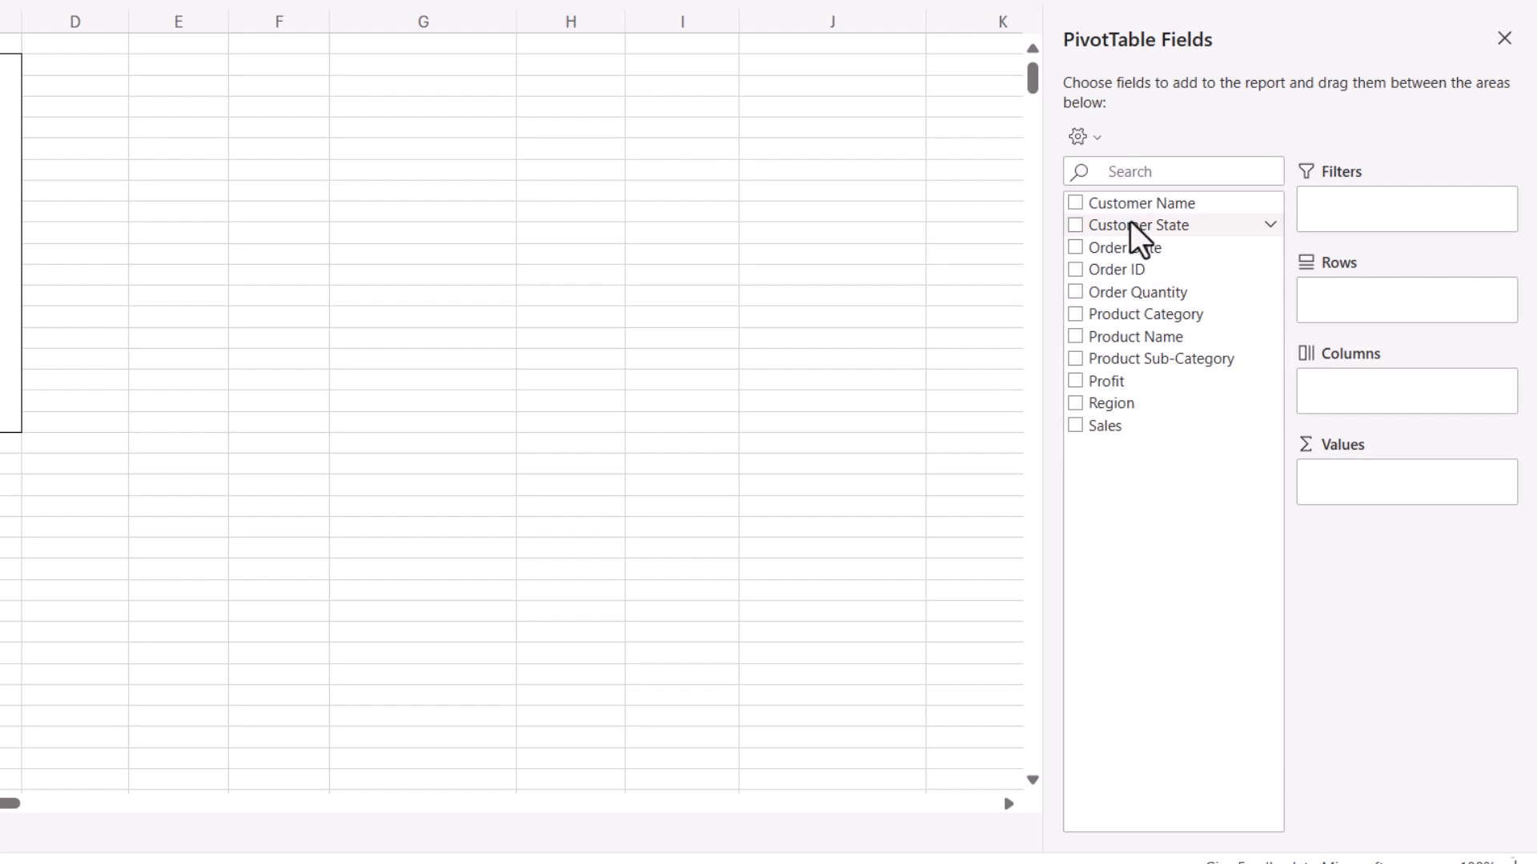
Build the PivotTable with Customer State as rows and Sales as summed values.
{"action": "left_click_drag", "start_coordinate": [1130, 221], "coordinate": [1372, 298]}
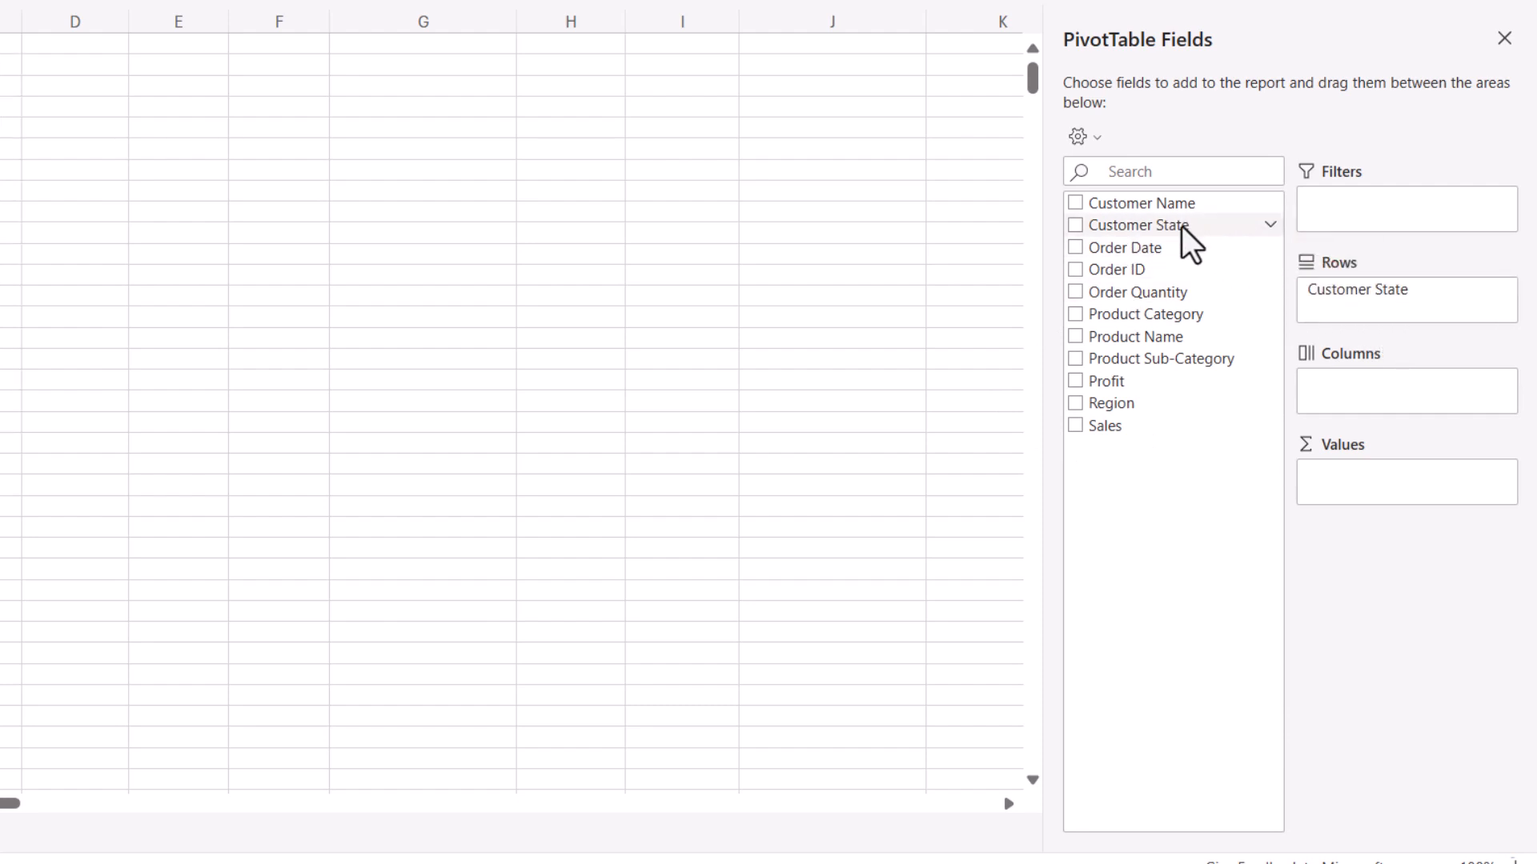
{"action": "left_click_drag", "start_coordinate": [1157, 431], "coordinate": [1405, 488]}
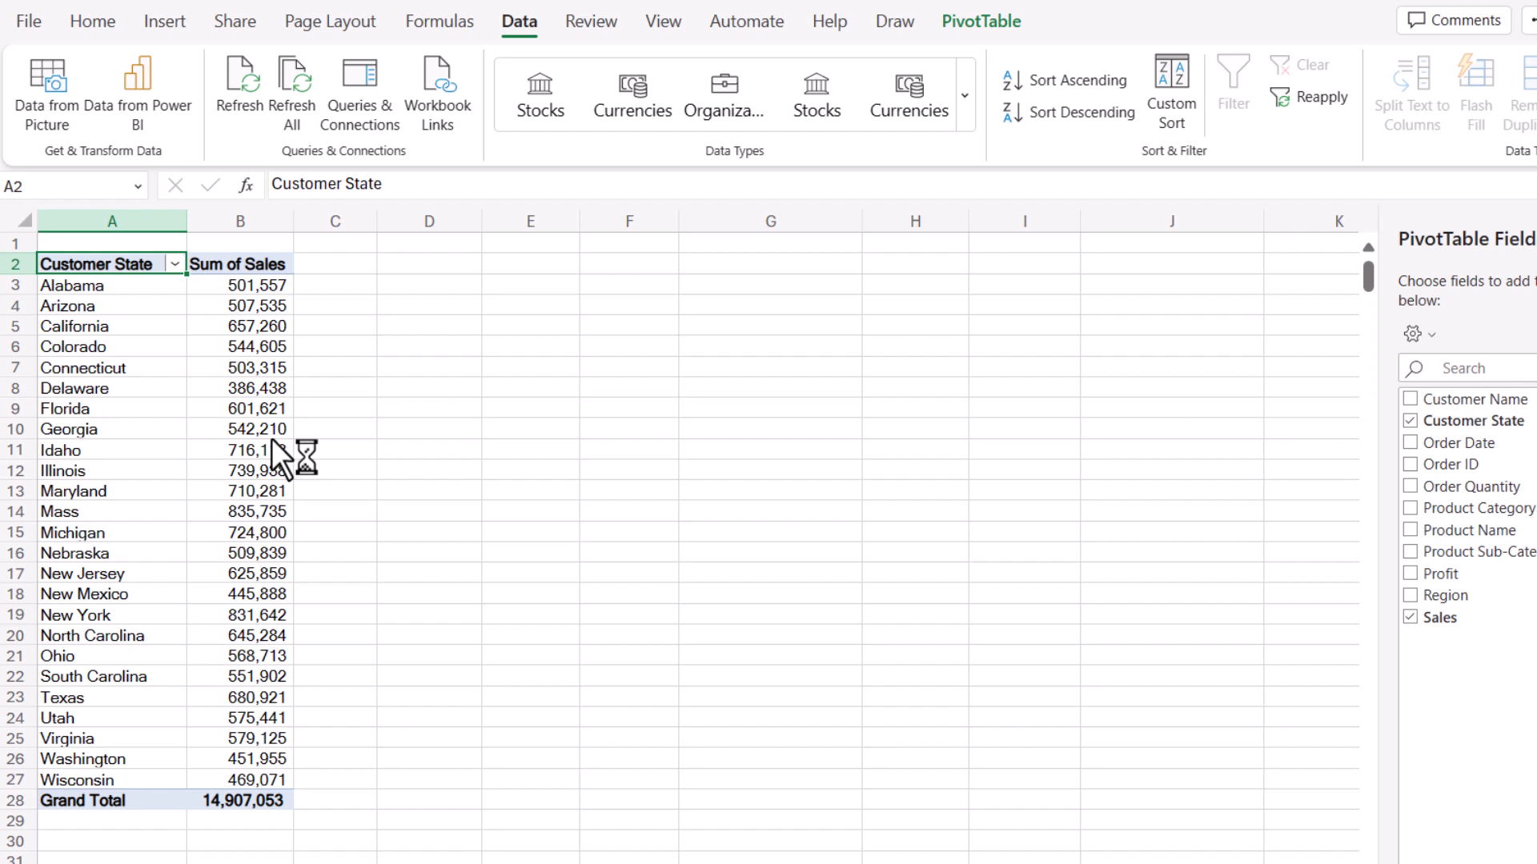
Insert slicers for Region and Product Category on the PivotTable.
{"action": "left_click", "coordinate": [242, 368]}
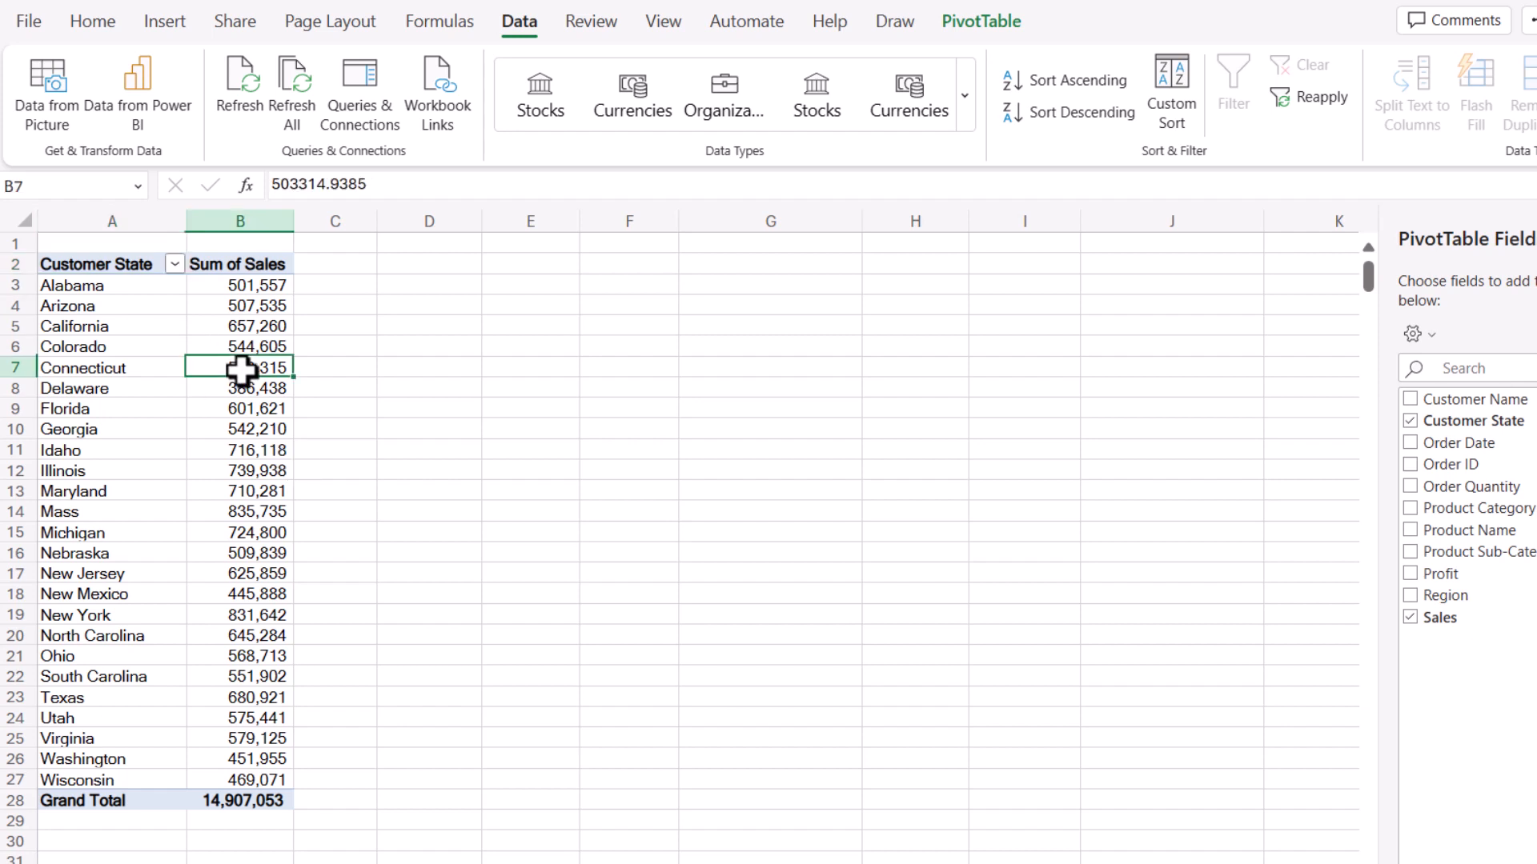
{"action": "left_click", "coordinate": [1005, 32]}
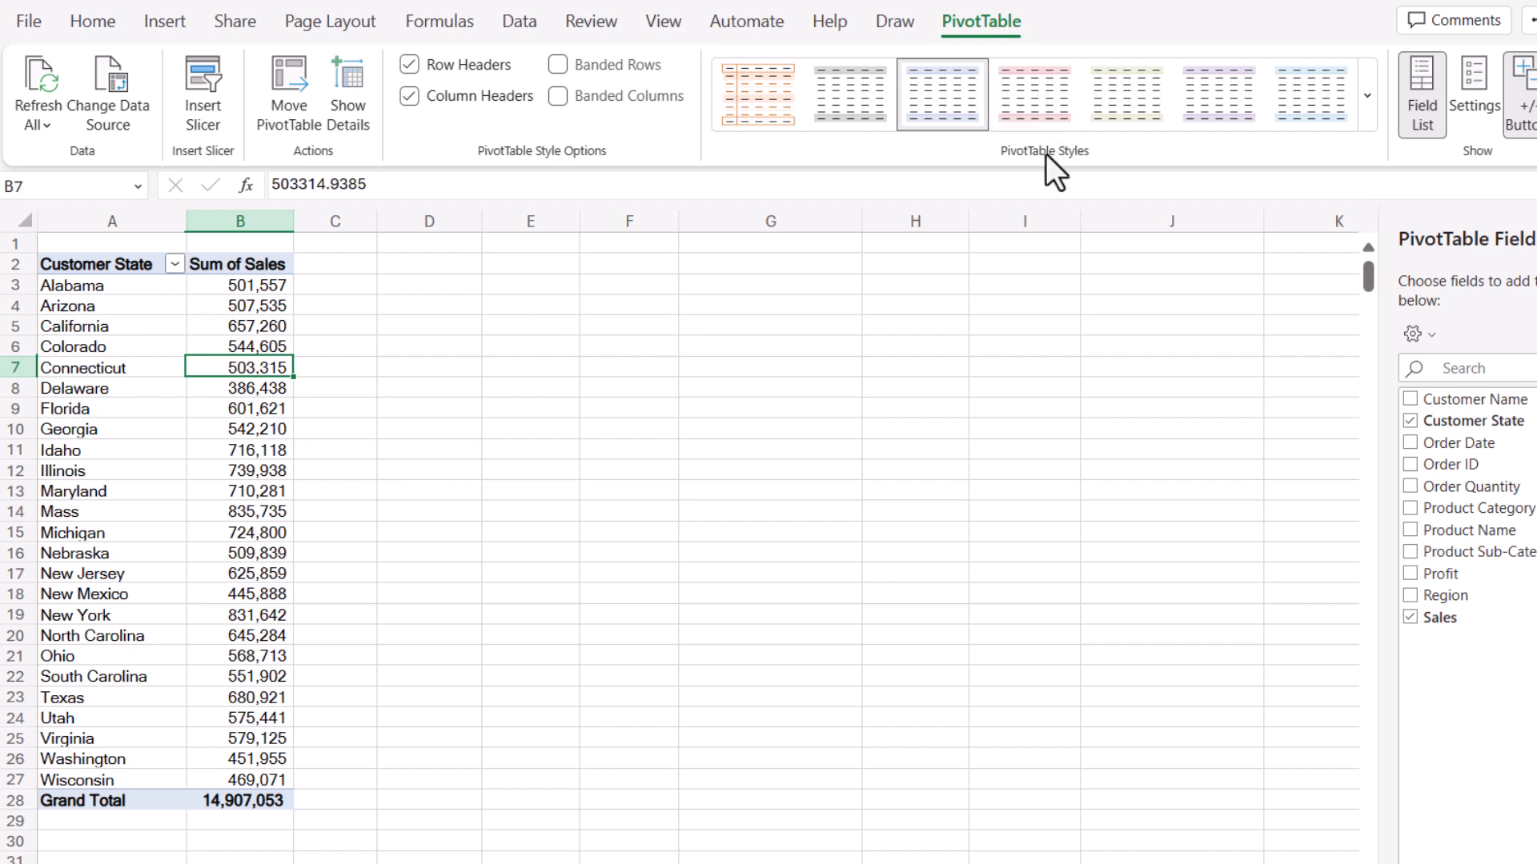
{"action": "left_click", "coordinate": [1370, 107]}
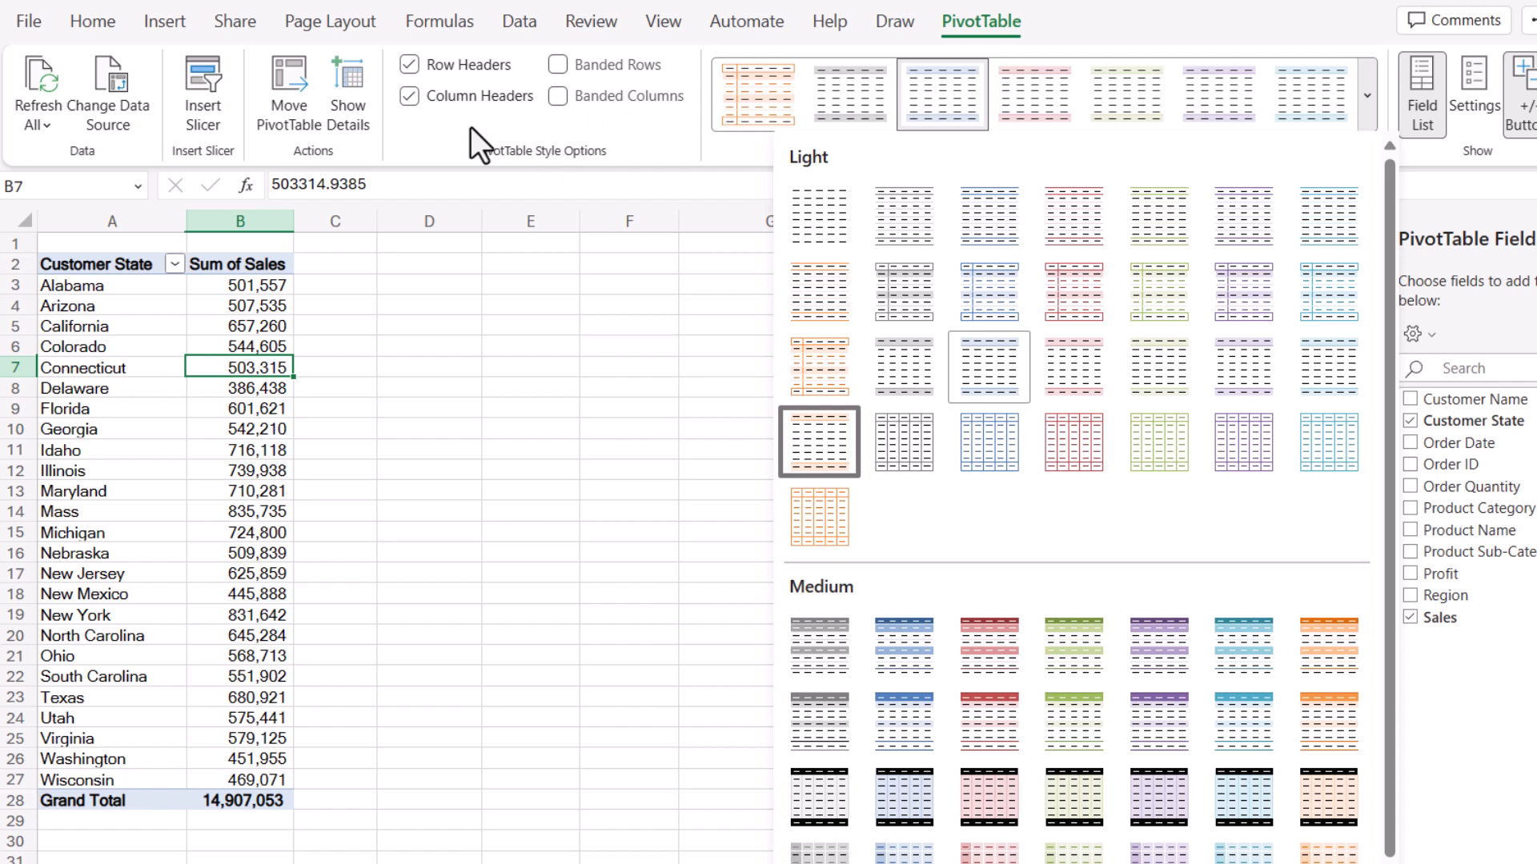
{"action": "left_click", "coordinate": [713, 155]}
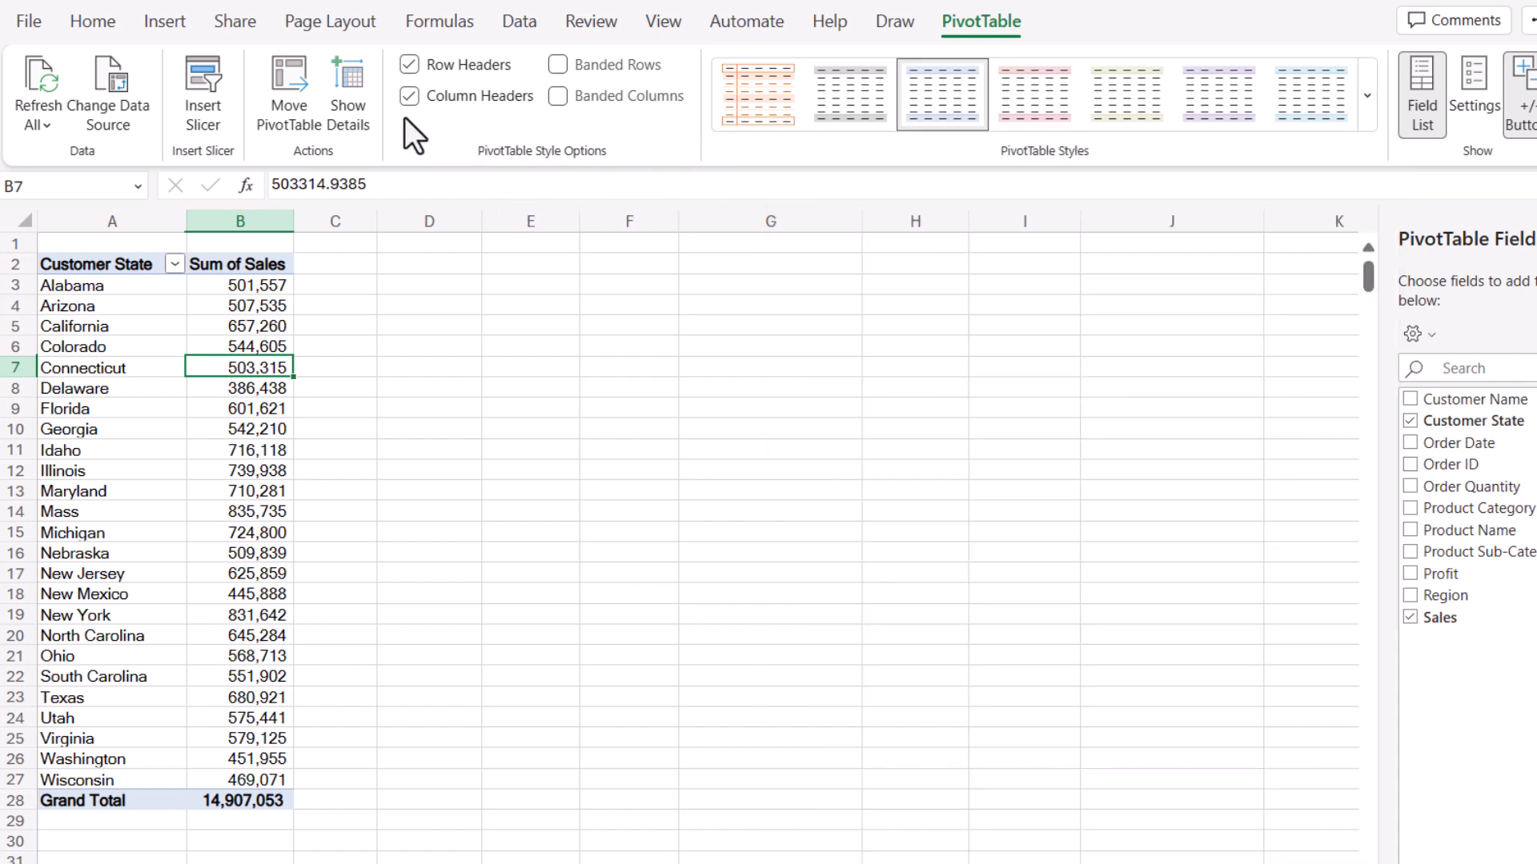
{"action": "left_click", "coordinate": [216, 94]}
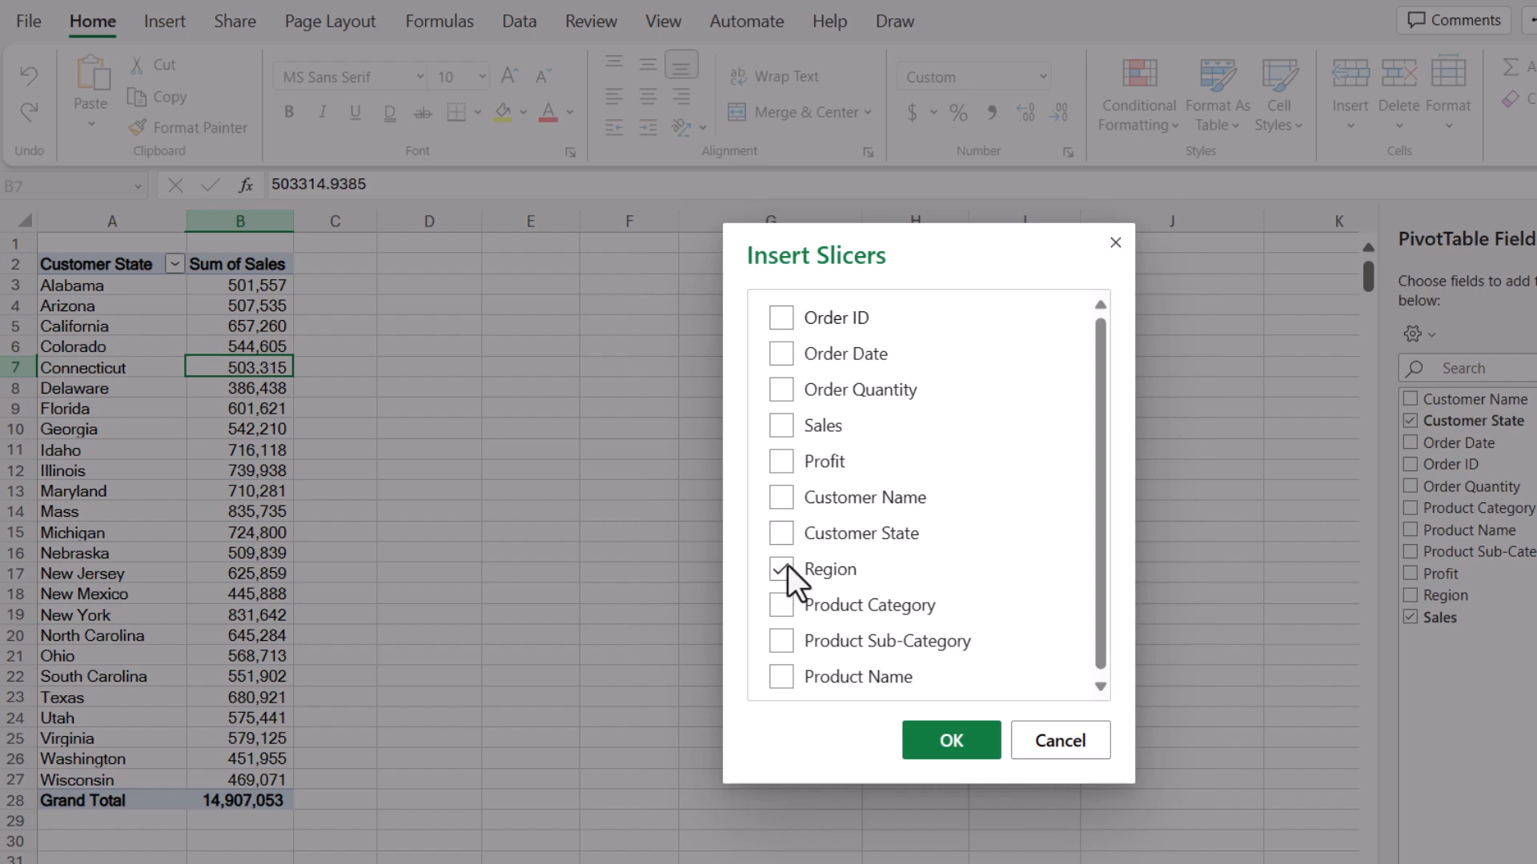
{"action": "left_click", "coordinate": [776, 610]}
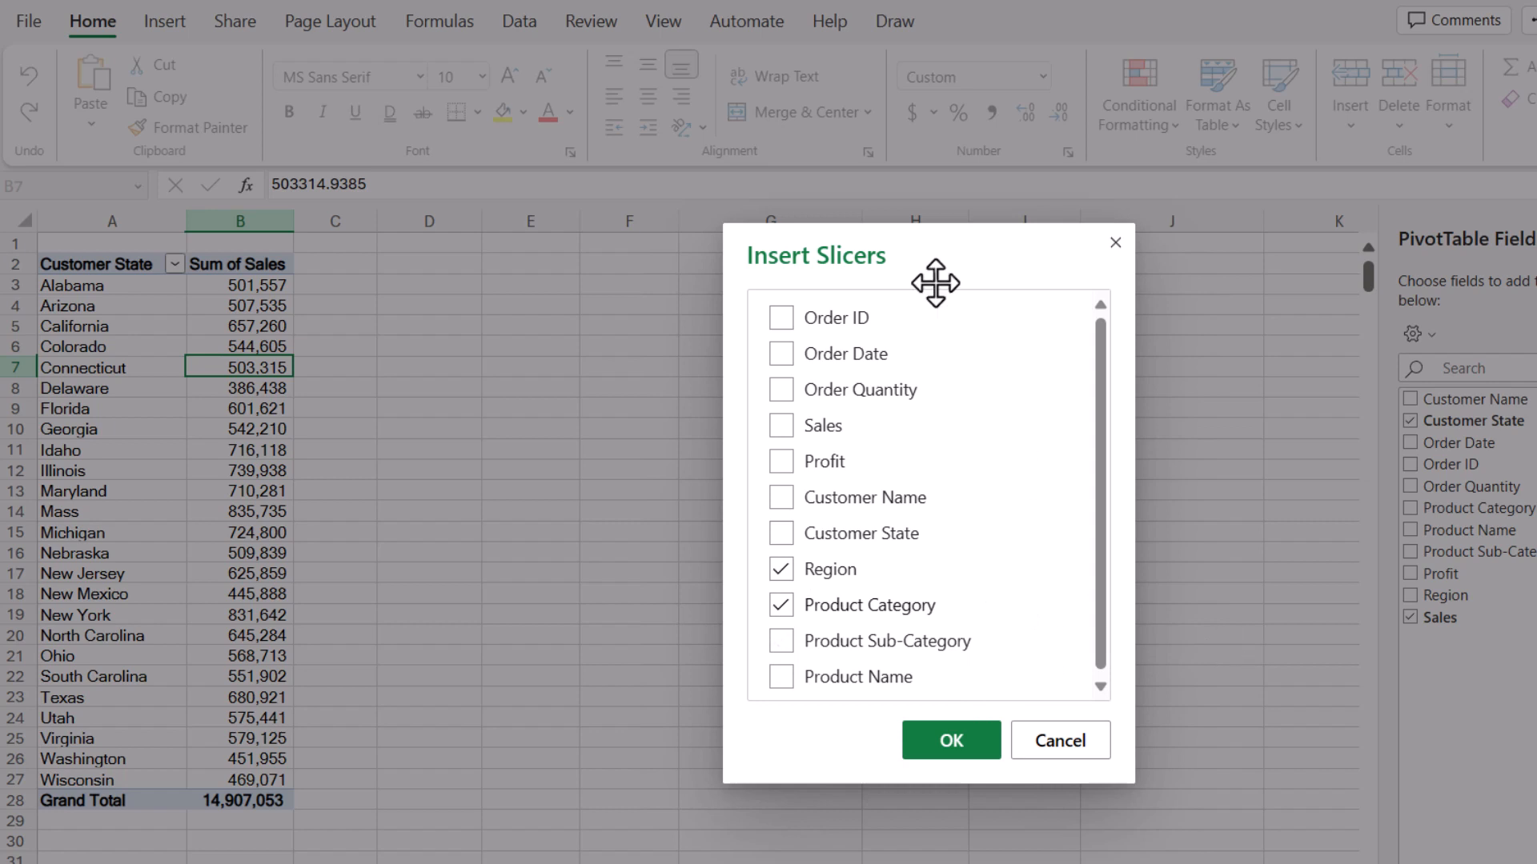
{"action": "left_click", "coordinate": [949, 743]}
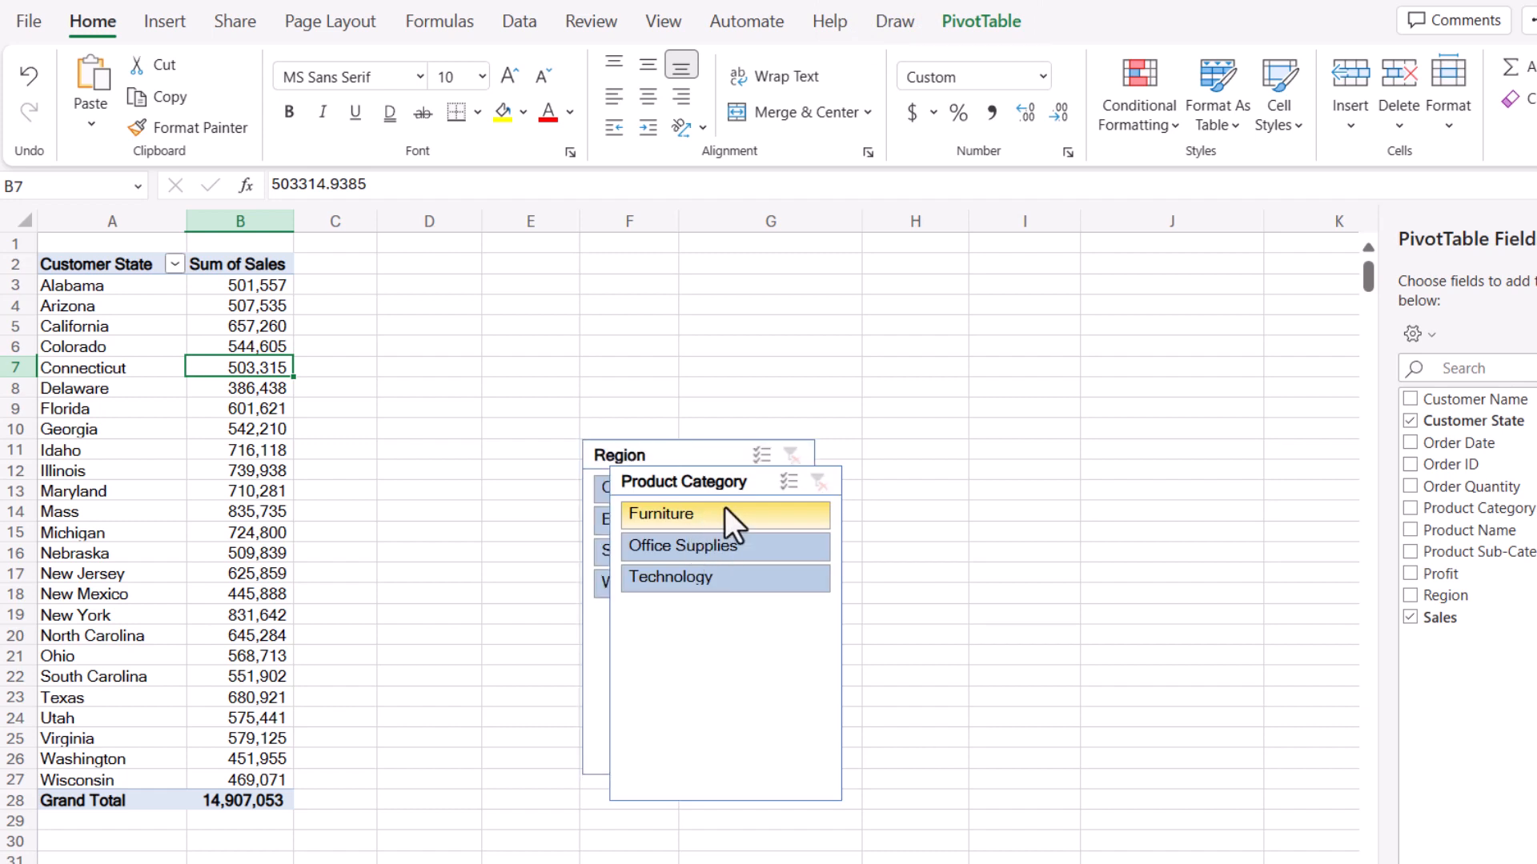
Arrange the Region and Product Category slicers side by side beside the PivotTable, with Region nearest to it and their upper edges aligned.
{"action": "left_click_drag", "start_coordinate": [720, 481], "coordinate": [926, 307]}
{"action": "left_click_drag", "start_coordinate": [675, 453], "coordinate": [445, 266]}
{"action": "left_click_drag", "start_coordinate": [899, 288], "coordinate": [653, 265]}
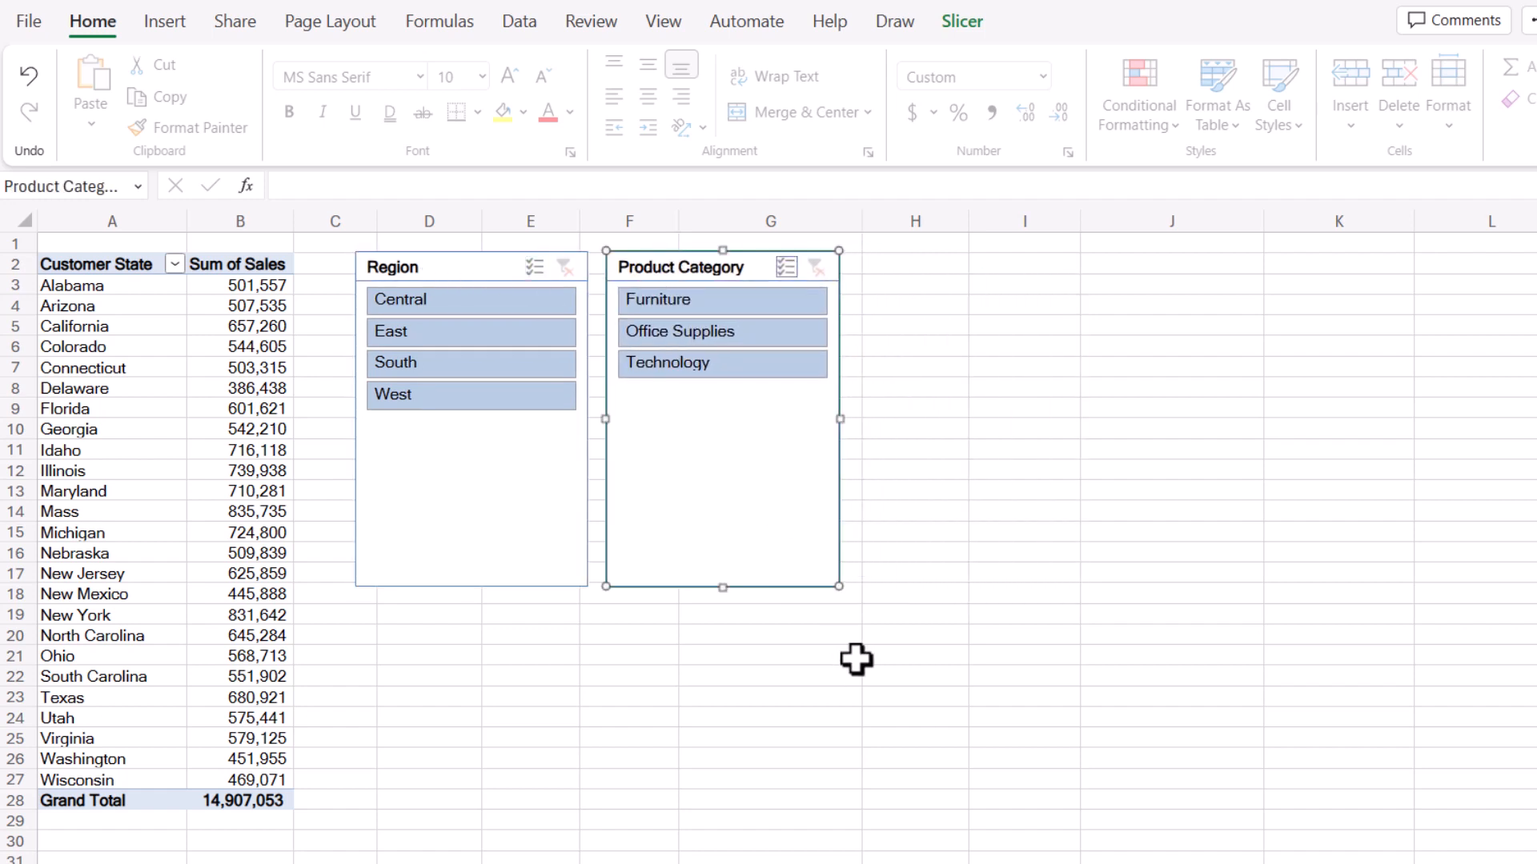
Shorten both slicers to fit their items, making the Product Category slicer about 1.53" high and 2.14" wide.
{"action": "left_click_drag", "start_coordinate": [838, 588], "coordinate": [853, 429]}
{"action": "left_click", "coordinate": [539, 560]}
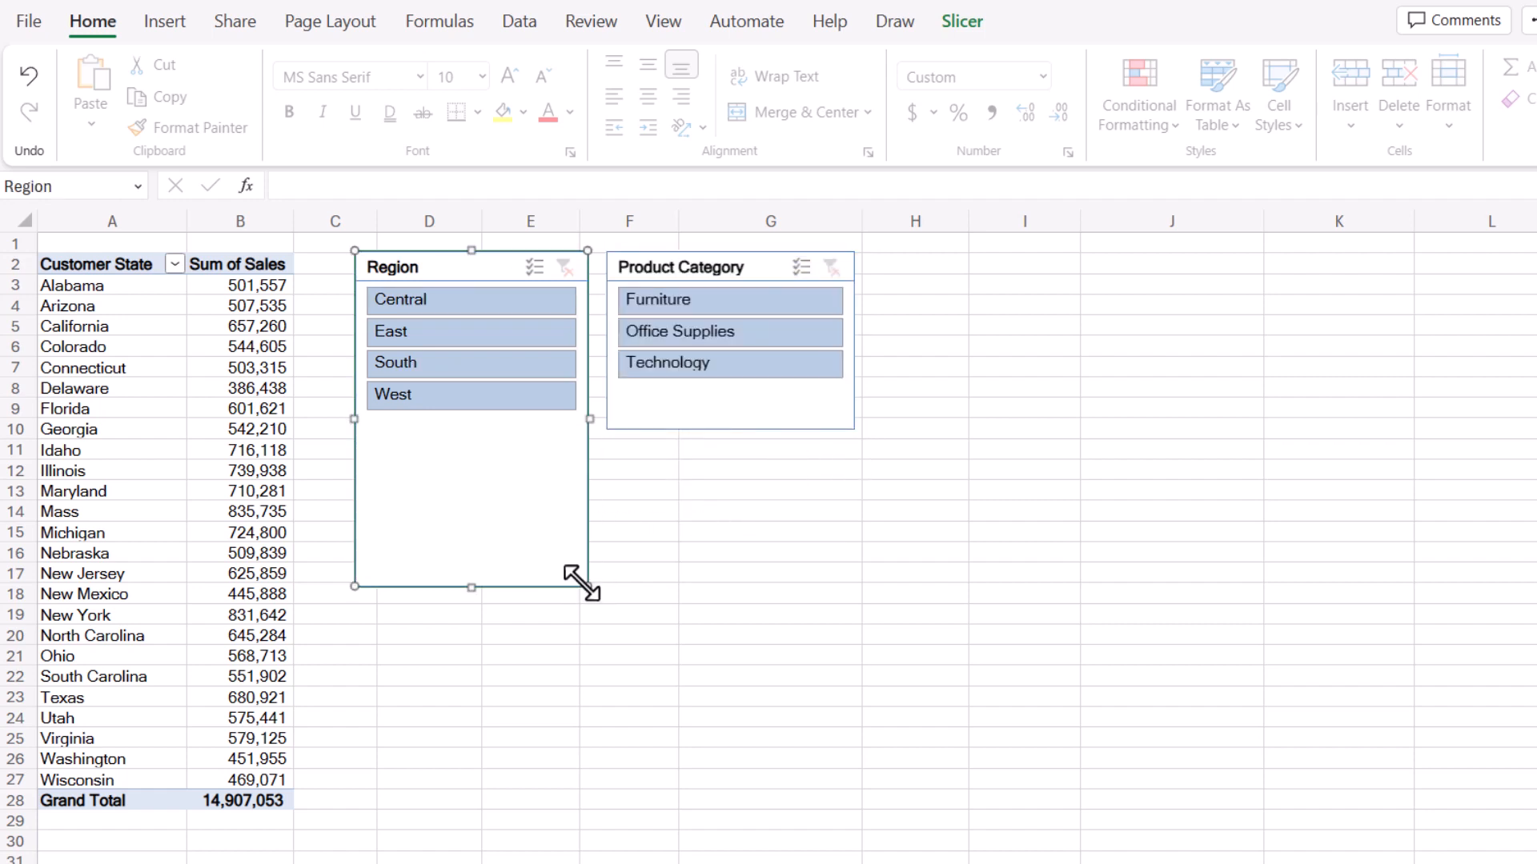
{"action": "left_click_drag", "start_coordinate": [585, 585], "coordinate": [578, 445]}
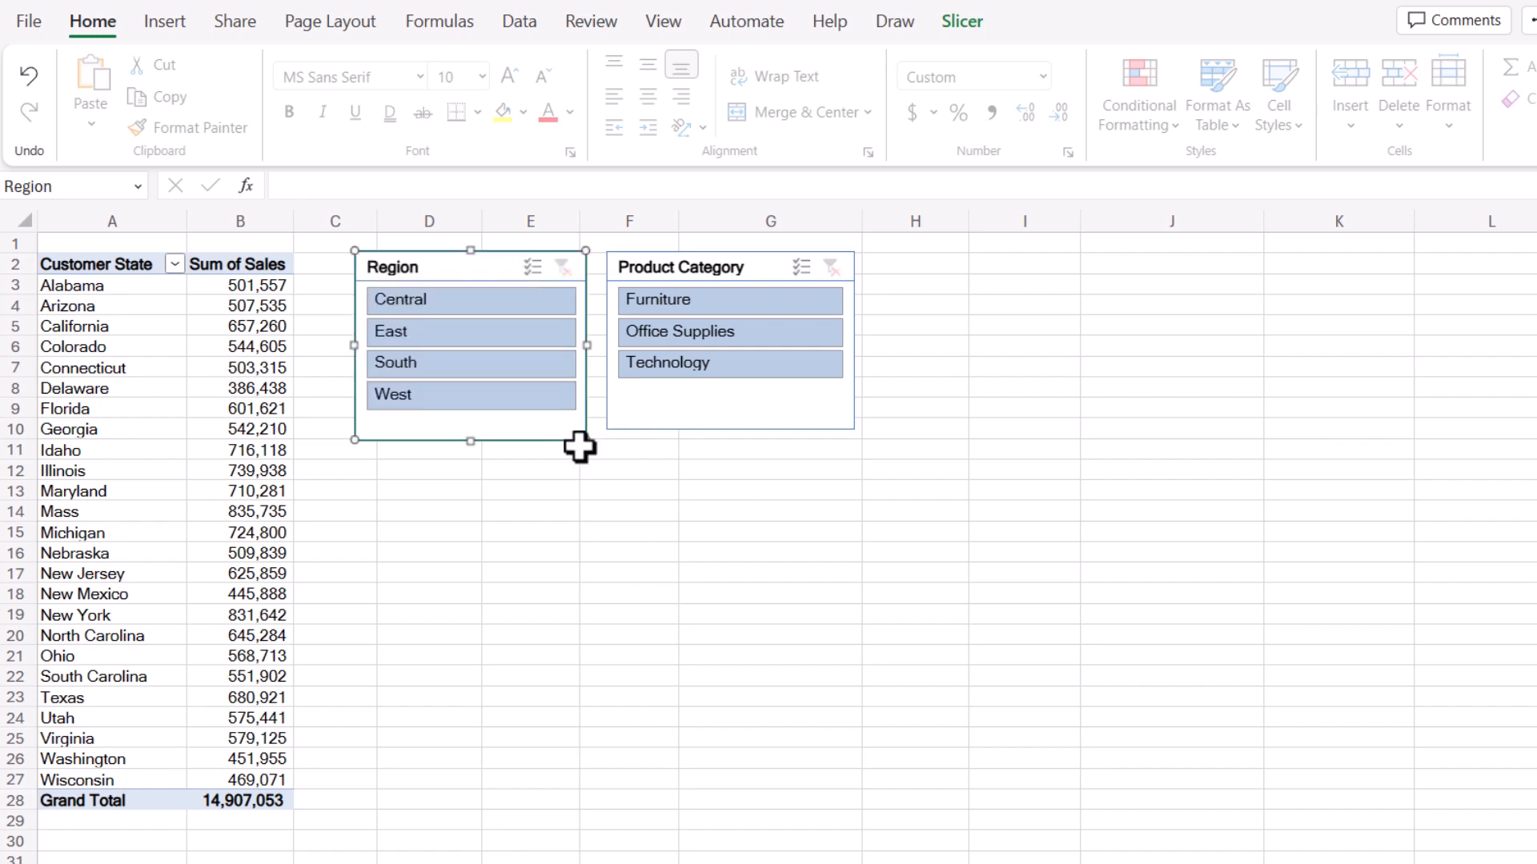
Filter the PivotTable by Furniture, Office Supplies and Technology in turn using the Product Category slicer, and clear the filter.
{"action": "left_click", "coordinate": [674, 260]}
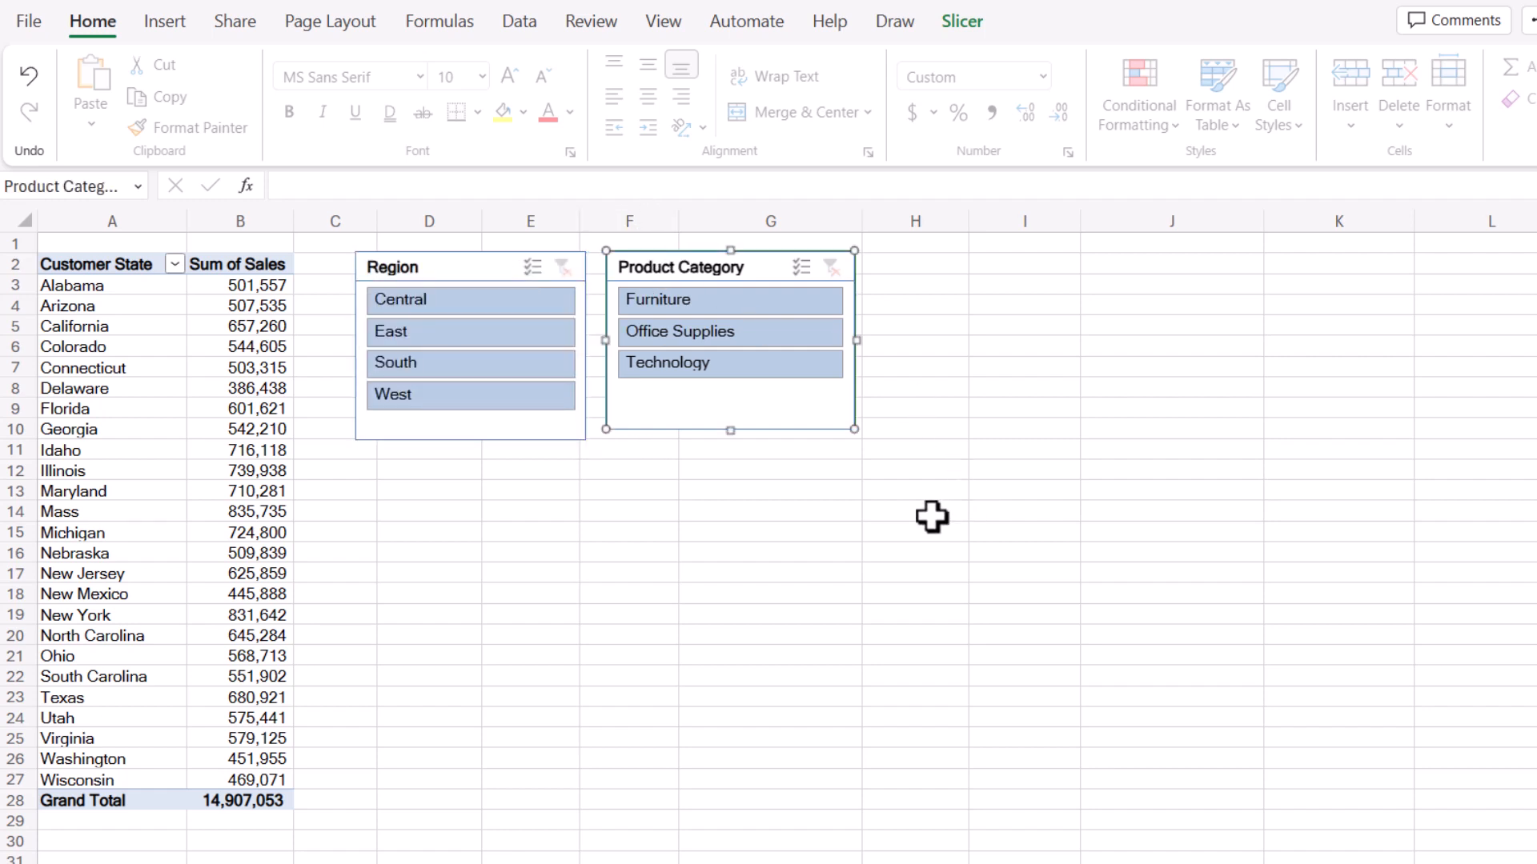
{"action": "left_click", "coordinate": [966, 21]}
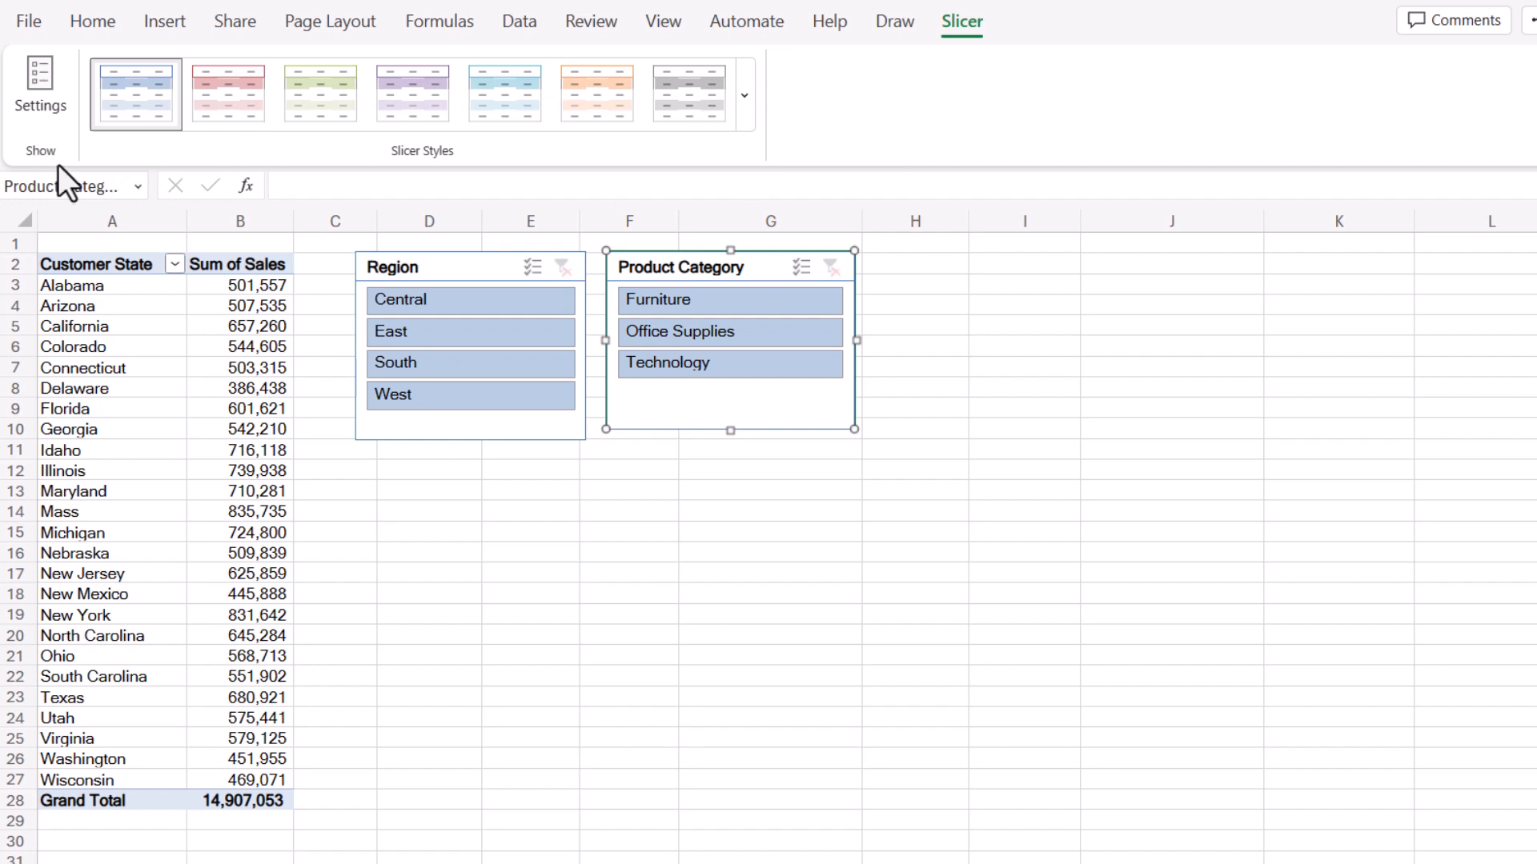
{"action": "left_click", "coordinate": [712, 308]}
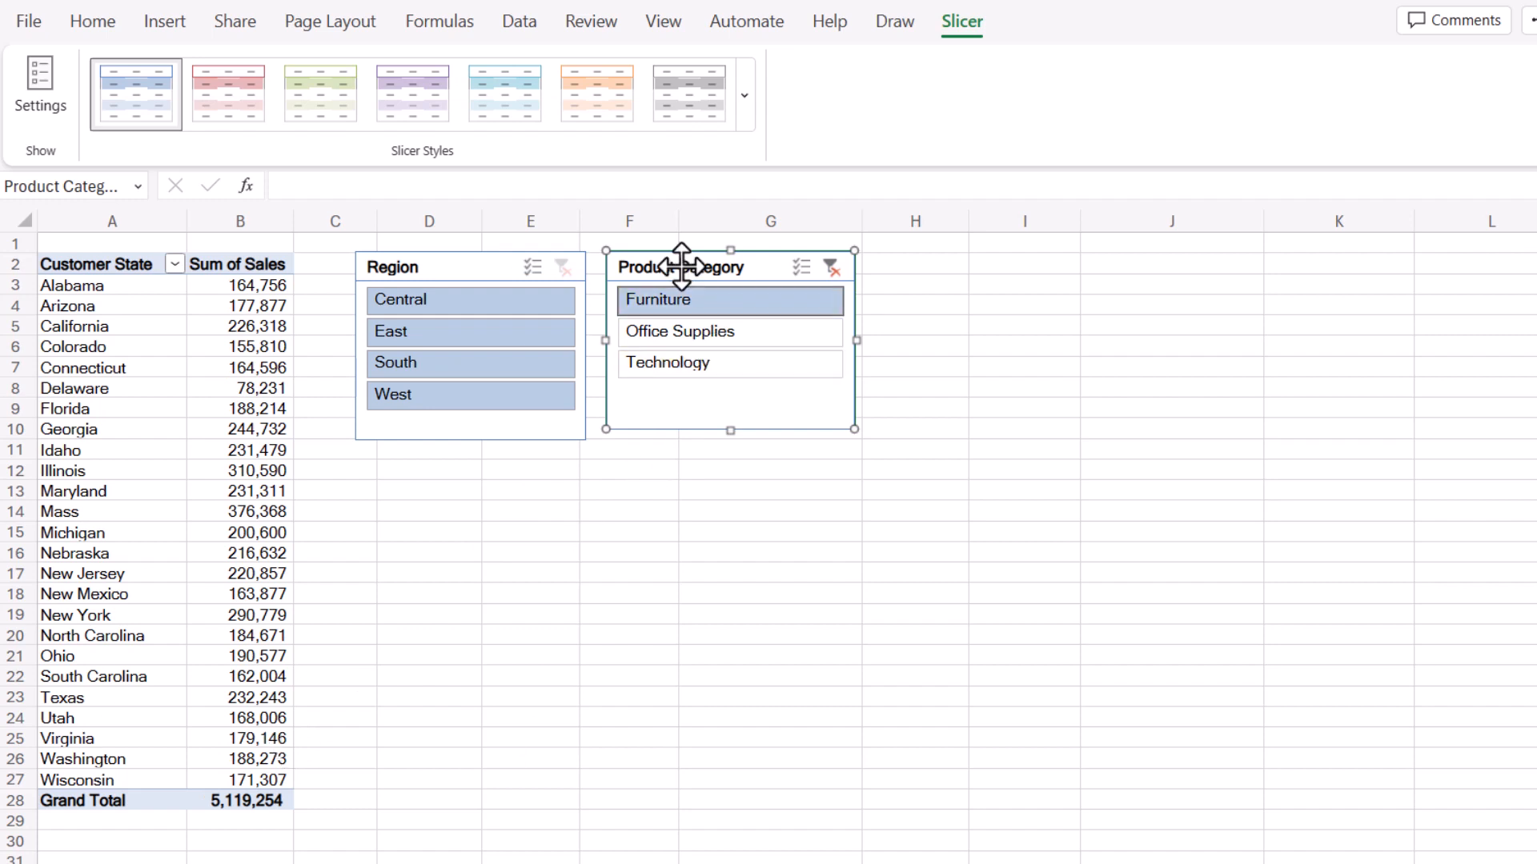
{"action": "left_click", "coordinate": [704, 330]}
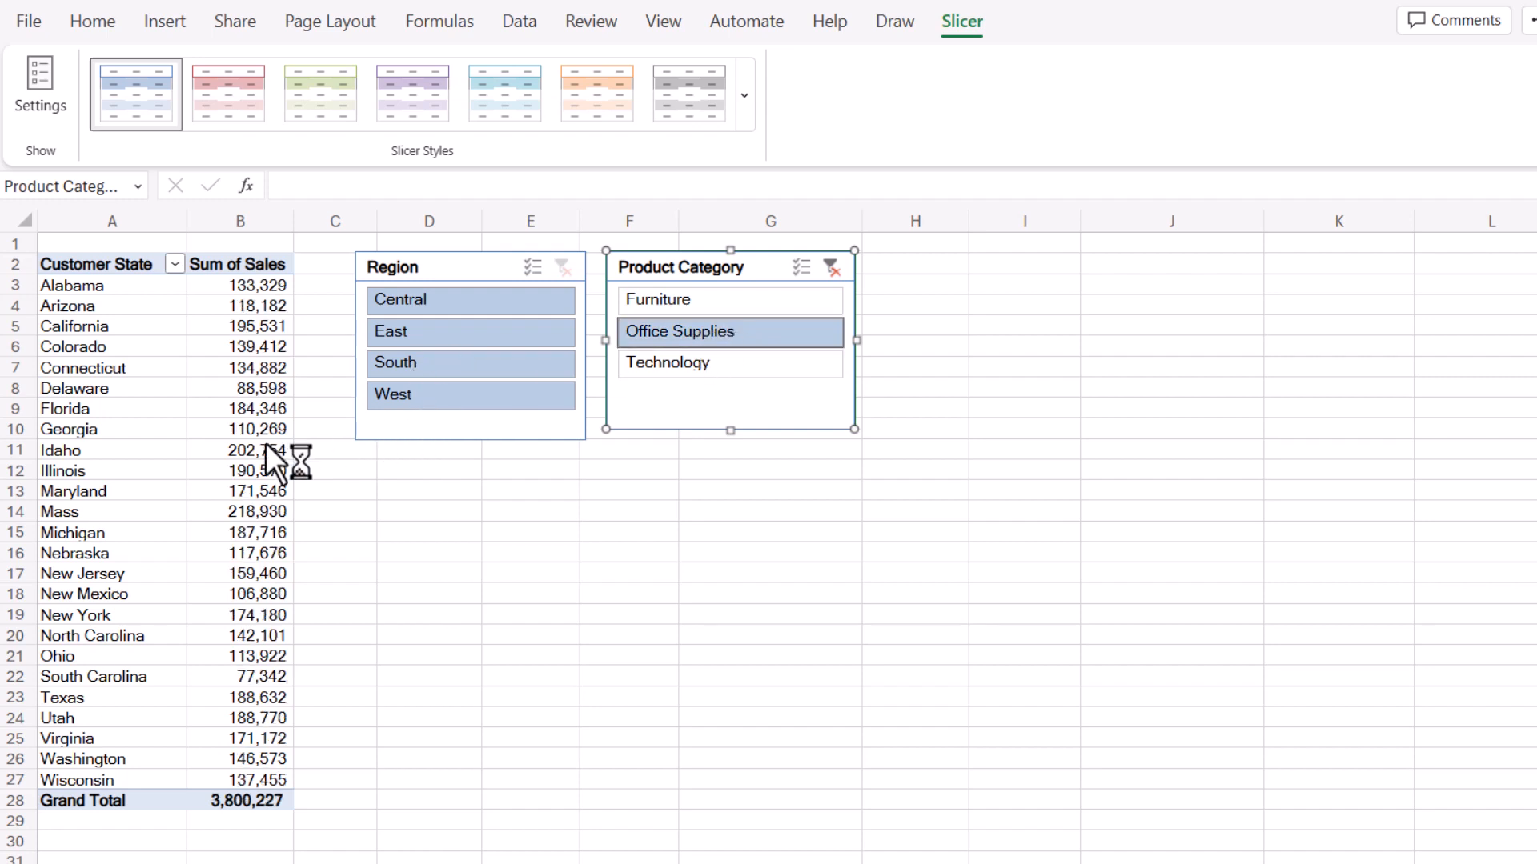
{"action": "left_click", "coordinate": [688, 391]}
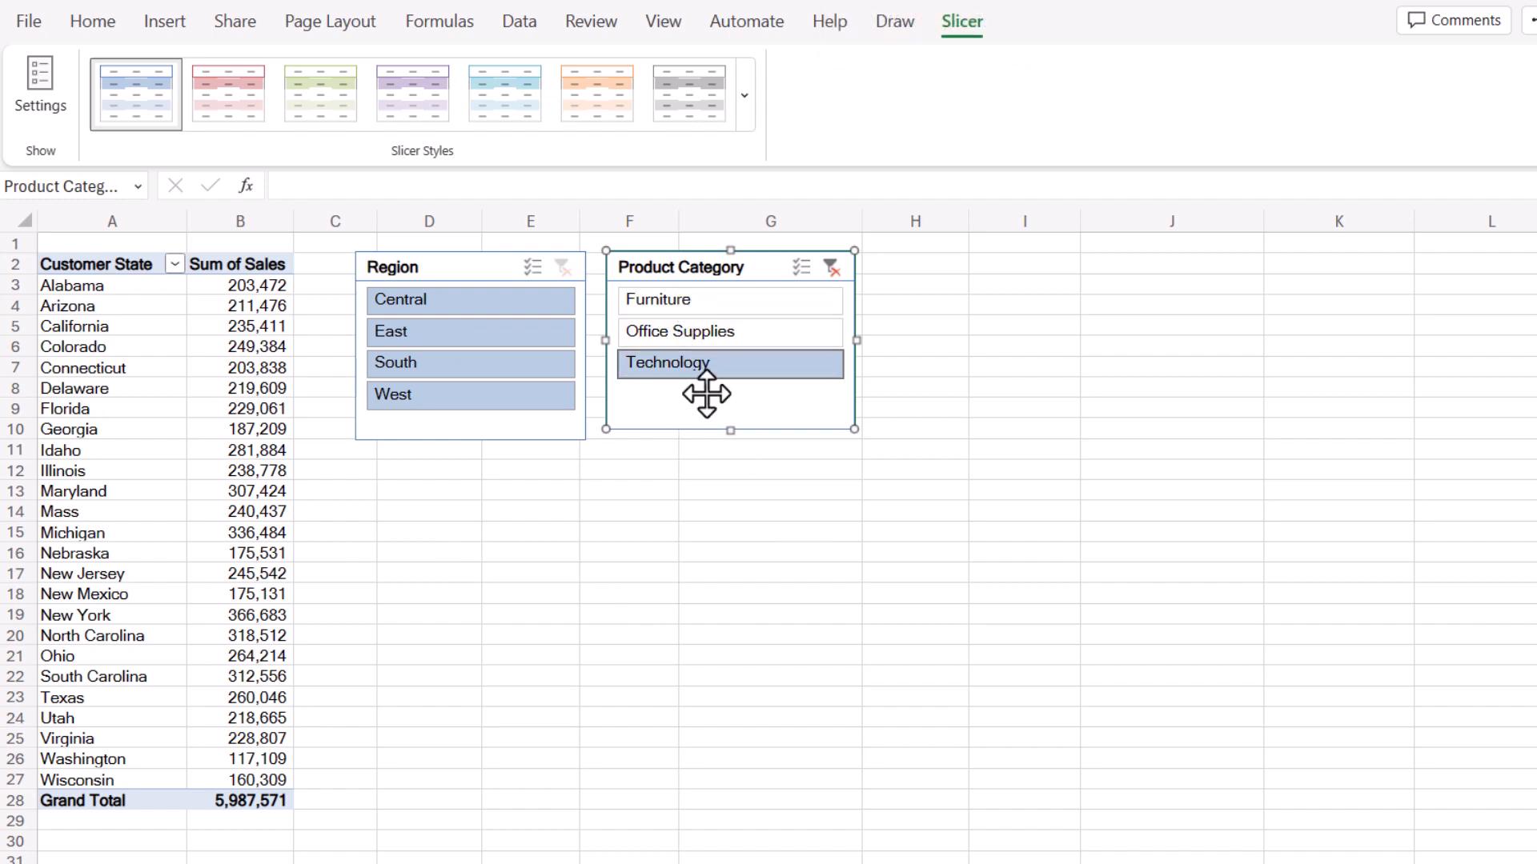
{"action": "left_click", "coordinate": [837, 267]}
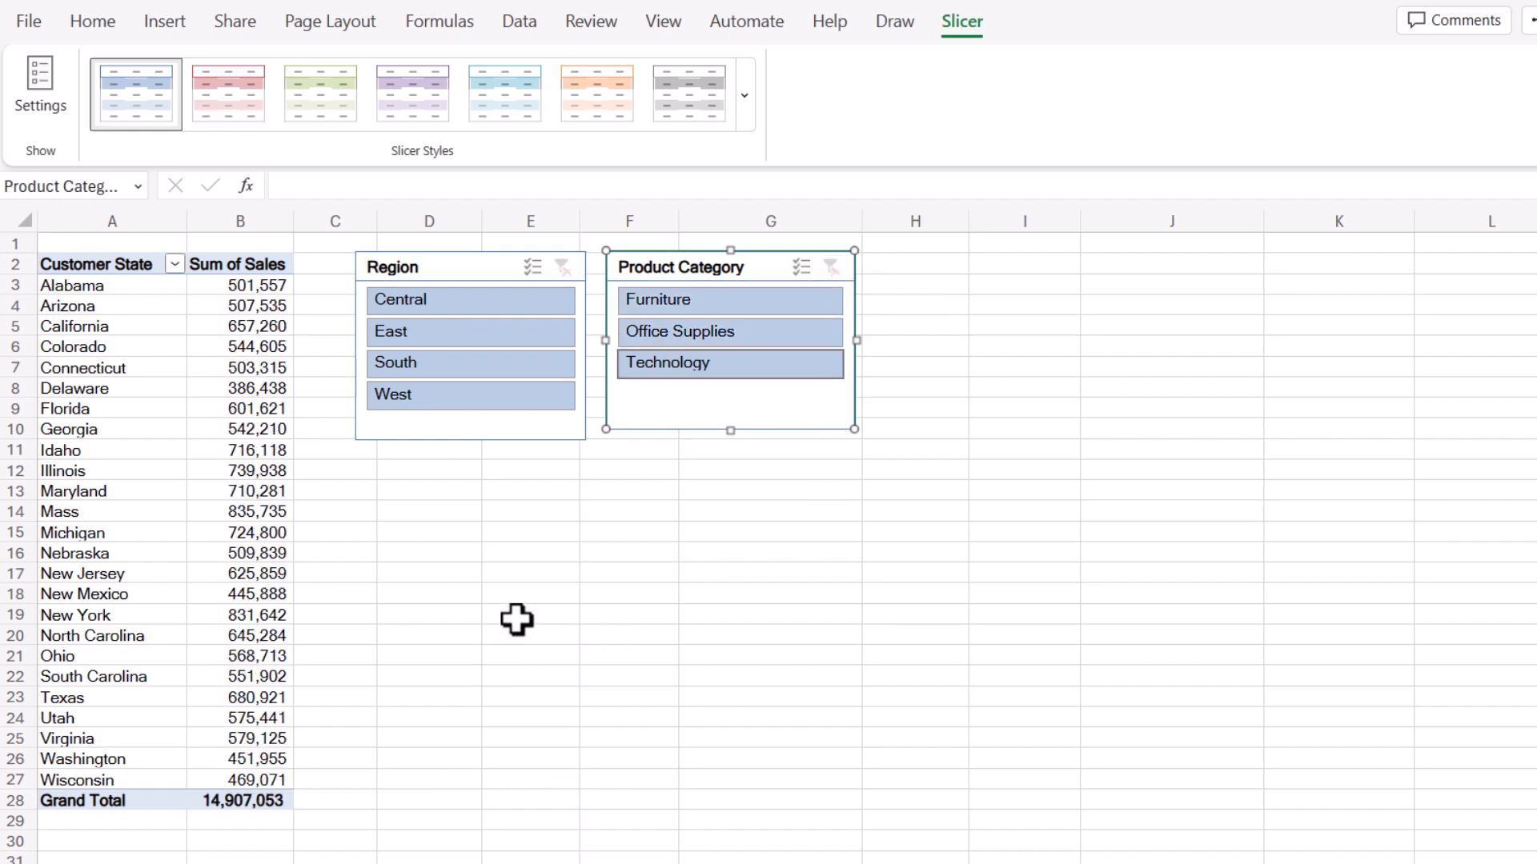
Turn on multi-select in the Product Category slicer, exclude Furniture and Office Supplies, and clear the filter.
{"action": "left_click", "coordinate": [795, 267]}
{"action": "left_click", "coordinate": [717, 306]}
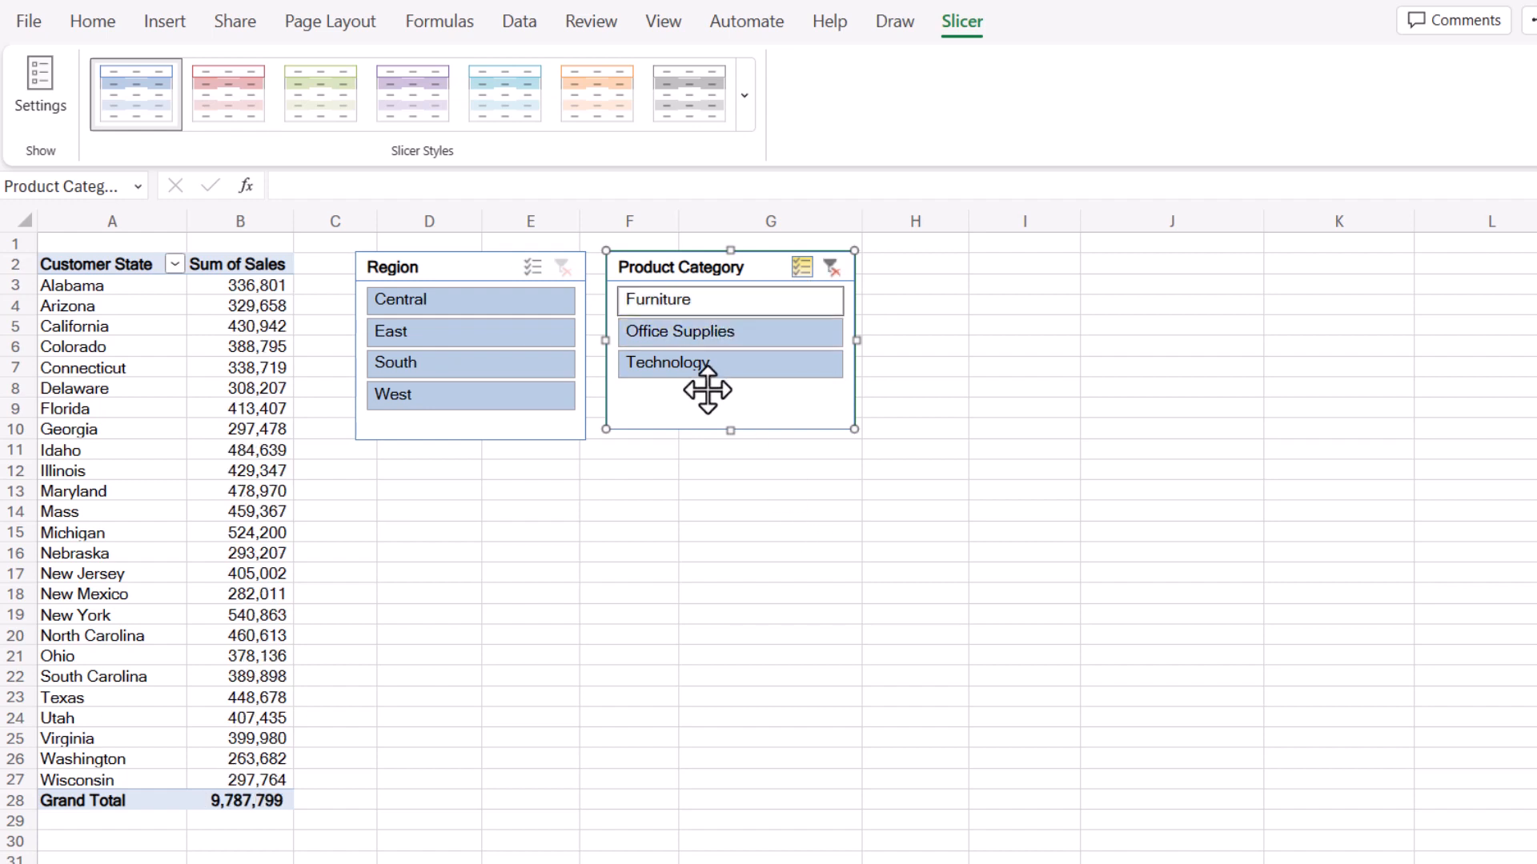
{"action": "left_click", "coordinate": [723, 330], "text": "ctrl"}
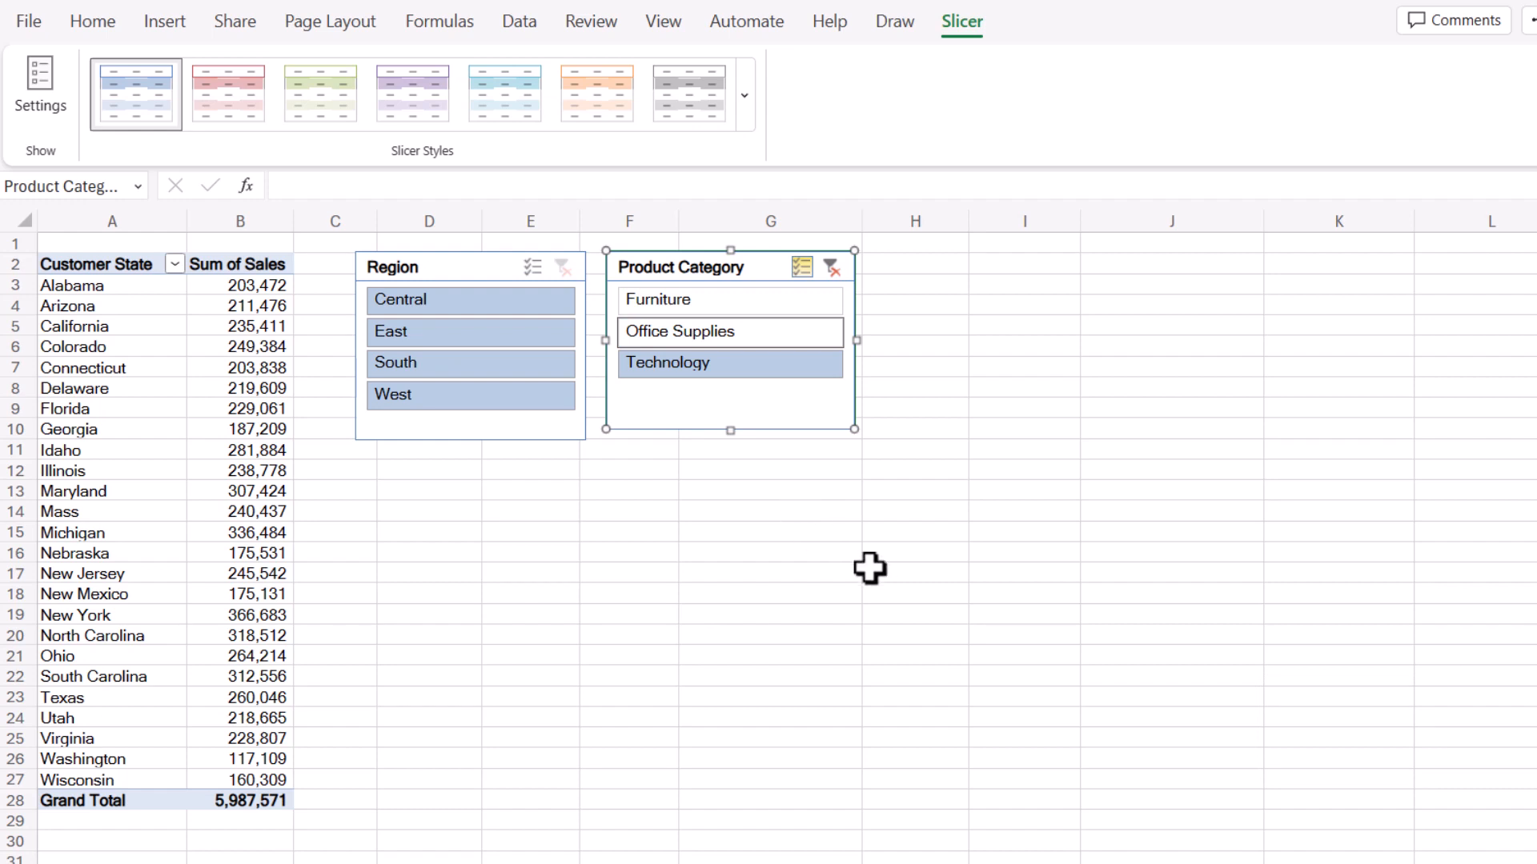
{"action": "left_click", "coordinate": [832, 265]}
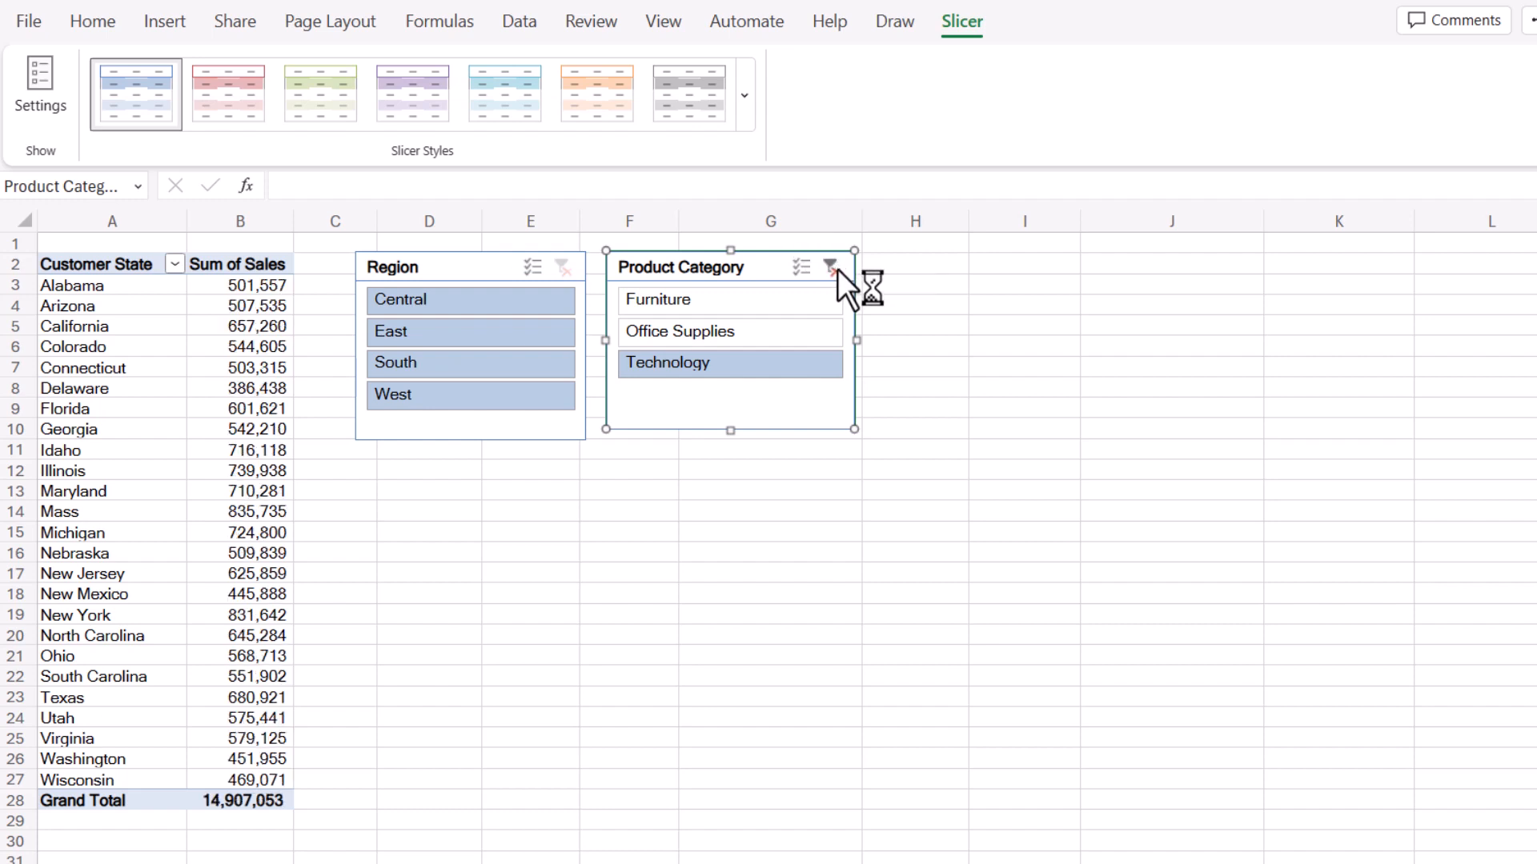
Filter the PivotTable by Furniture and Office Supplies together in the Product Category slicer, and clear the filter.
{"action": "left_click", "coordinate": [756, 296]}
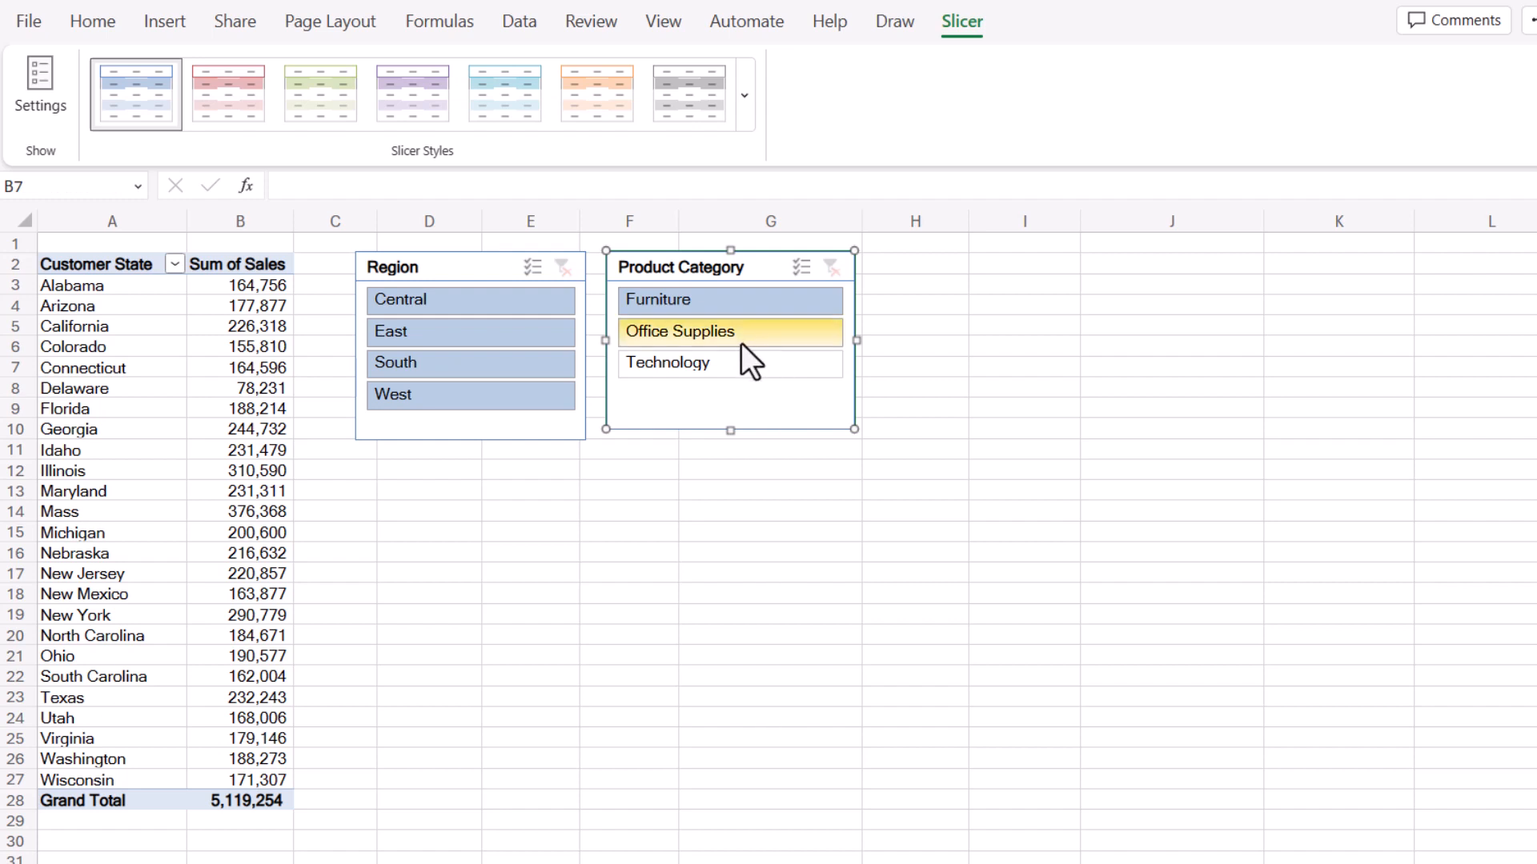
{"action": "left_click", "coordinate": [747, 330], "text": "ctrl"}
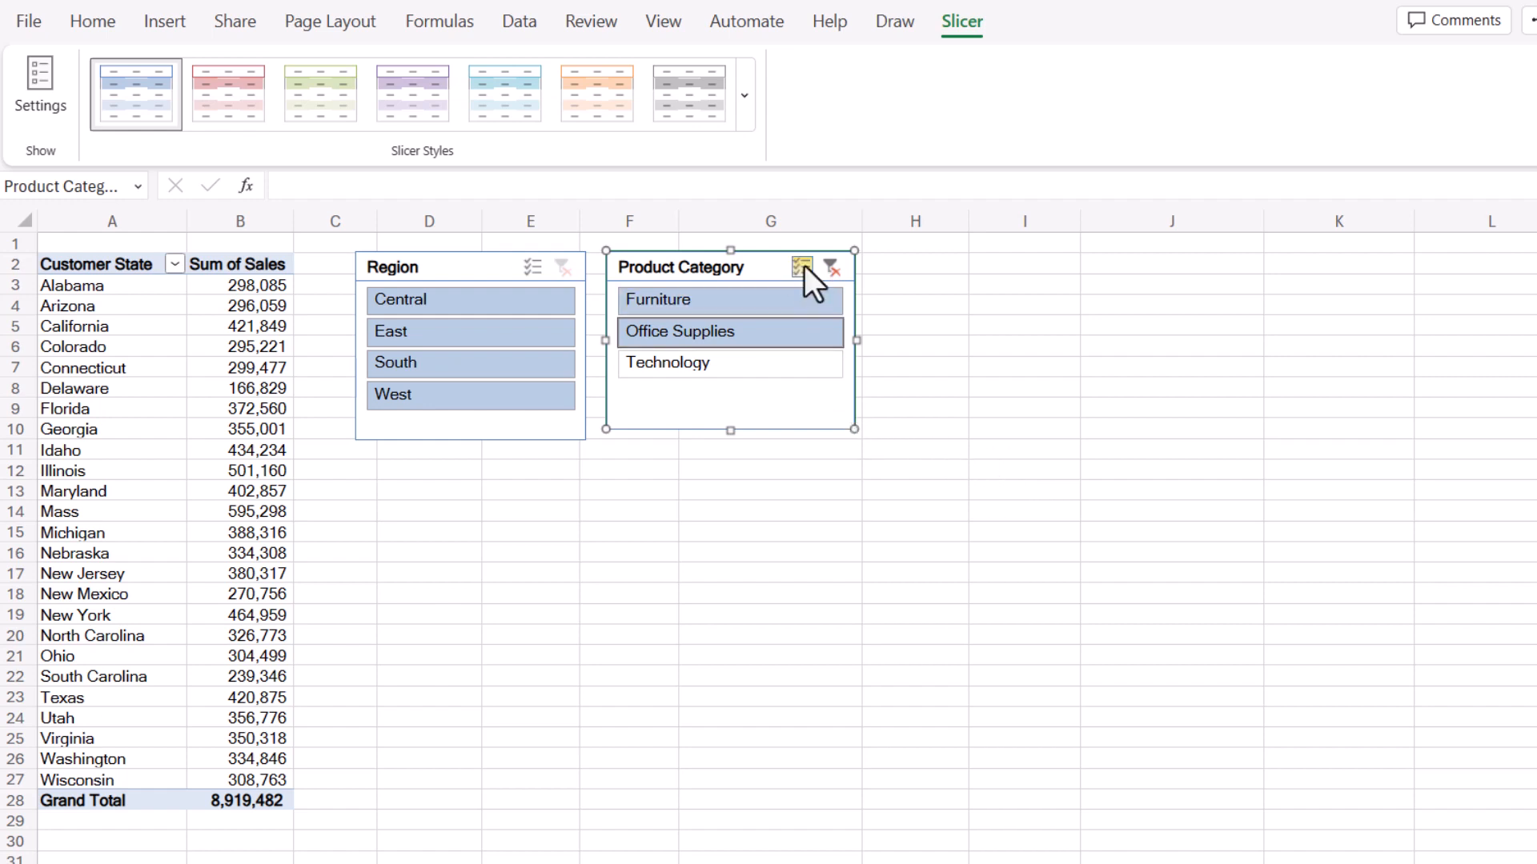
{"action": "left_click", "coordinate": [832, 267]}
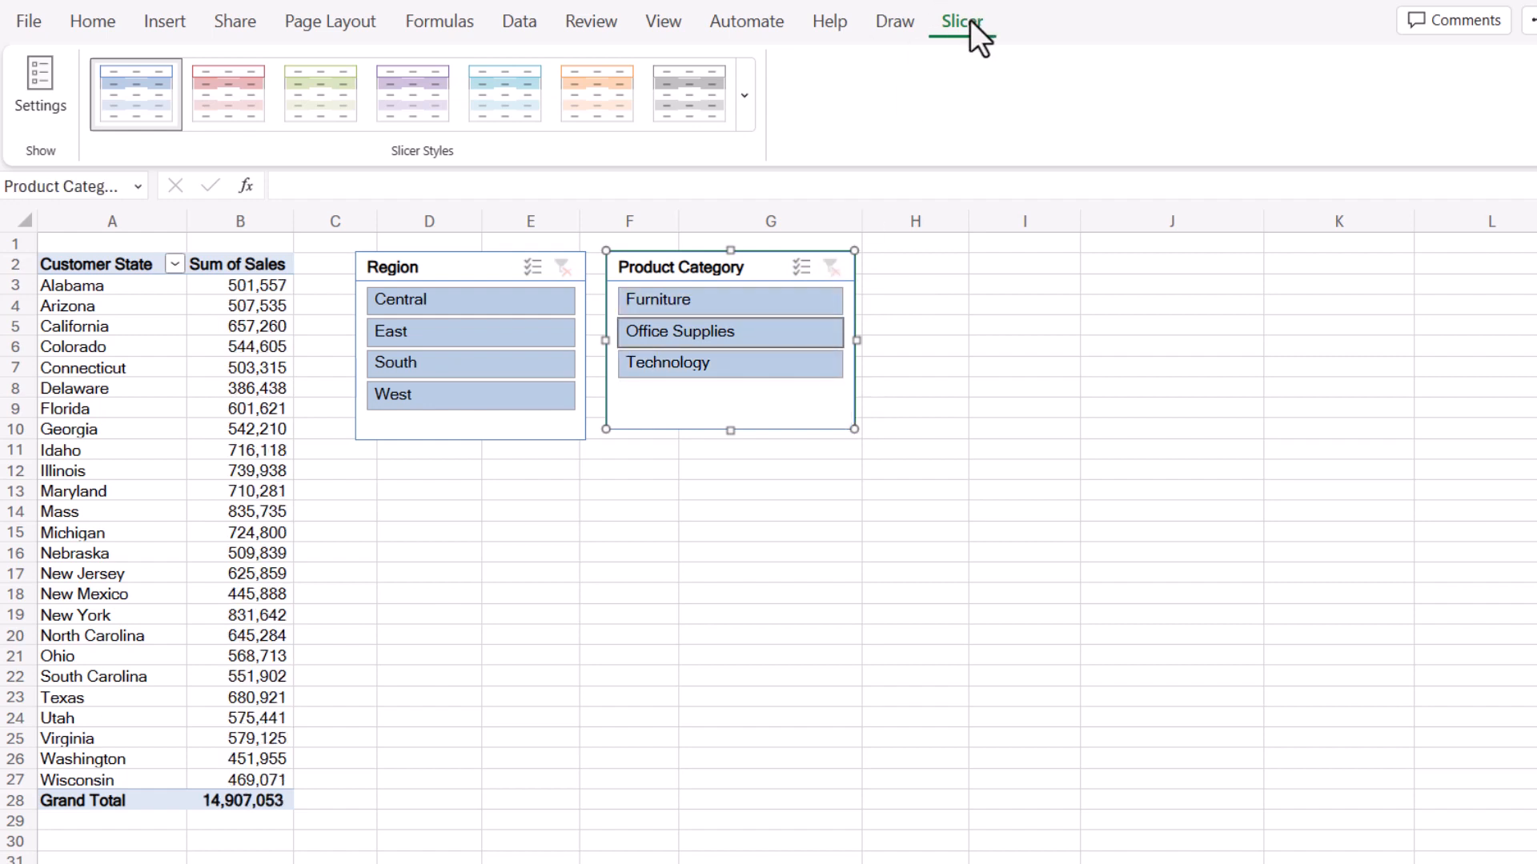
Apply the light green slicer style to the Product Category slicer.
{"action": "left_click", "coordinate": [749, 98]}
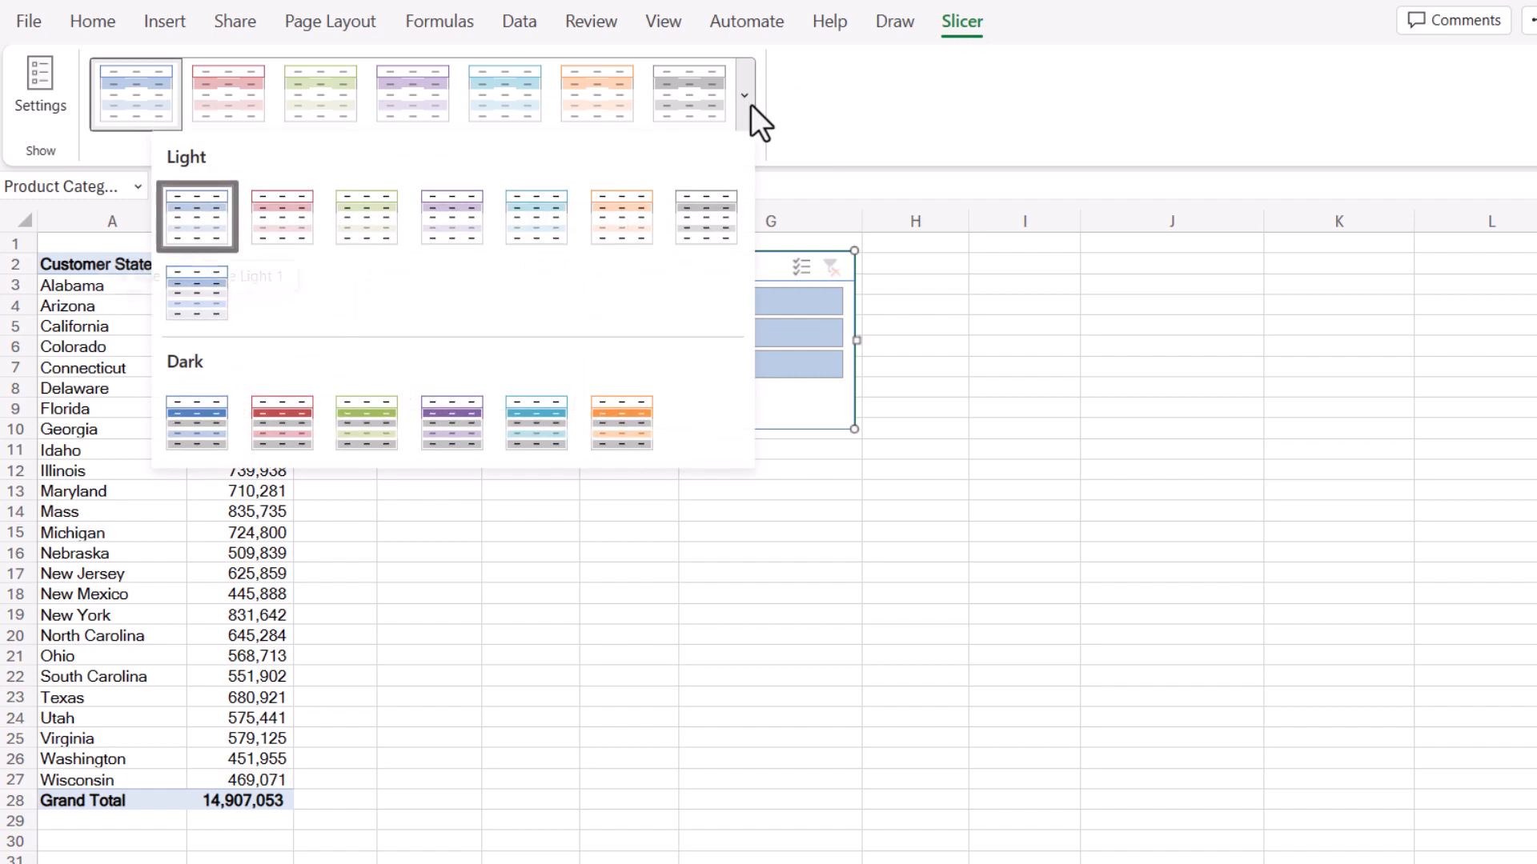
{"action": "left_click", "coordinate": [364, 228]}
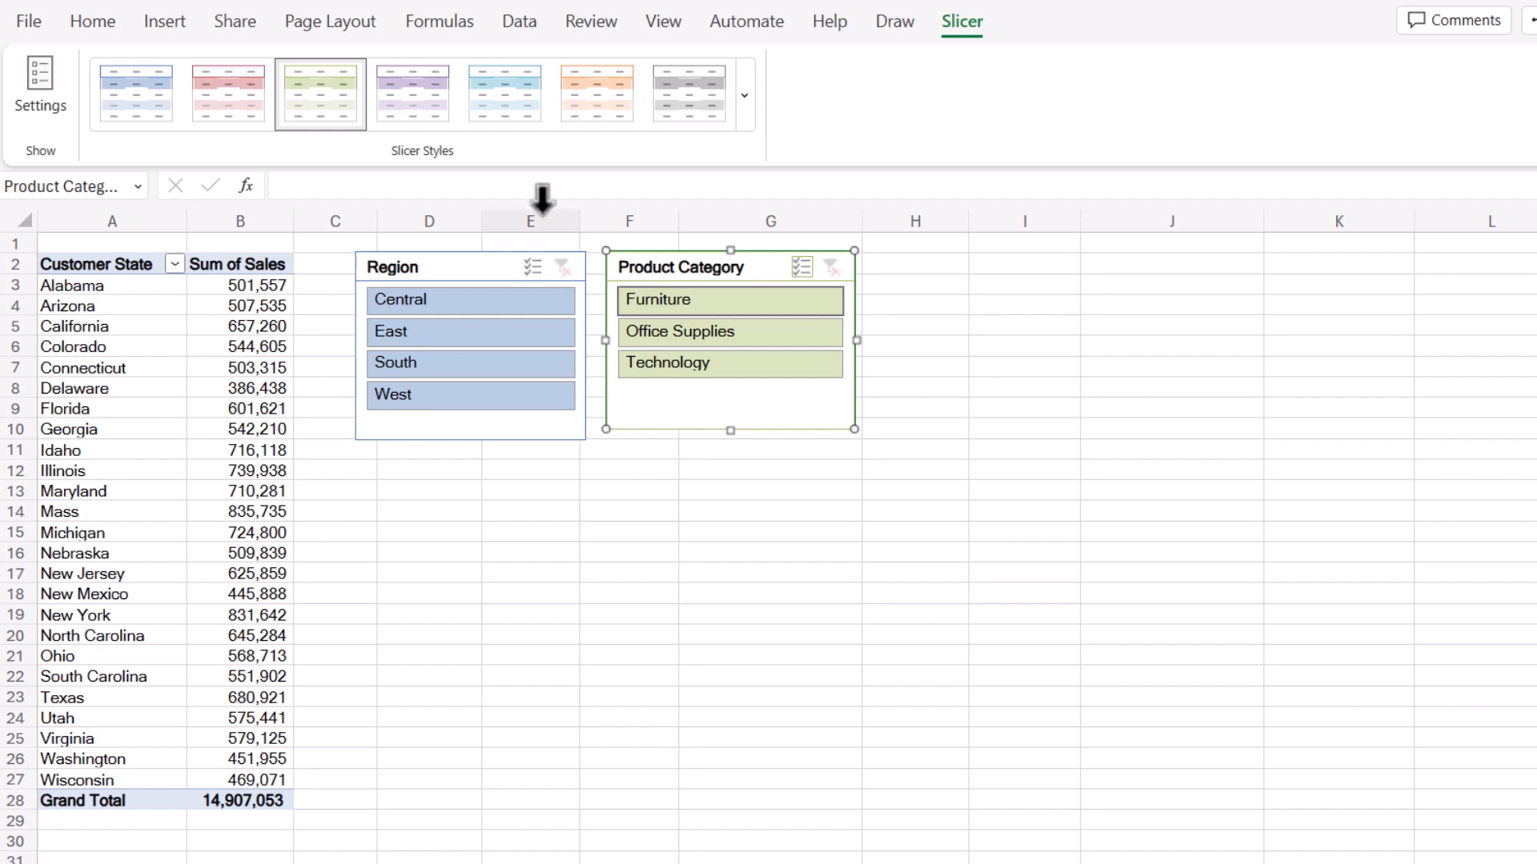
Open the Product Category slicer's settings and collapse the Size and position, Properties, PivotTable Connections and Alt text sections.
{"action": "left_click", "coordinate": [44, 104]}
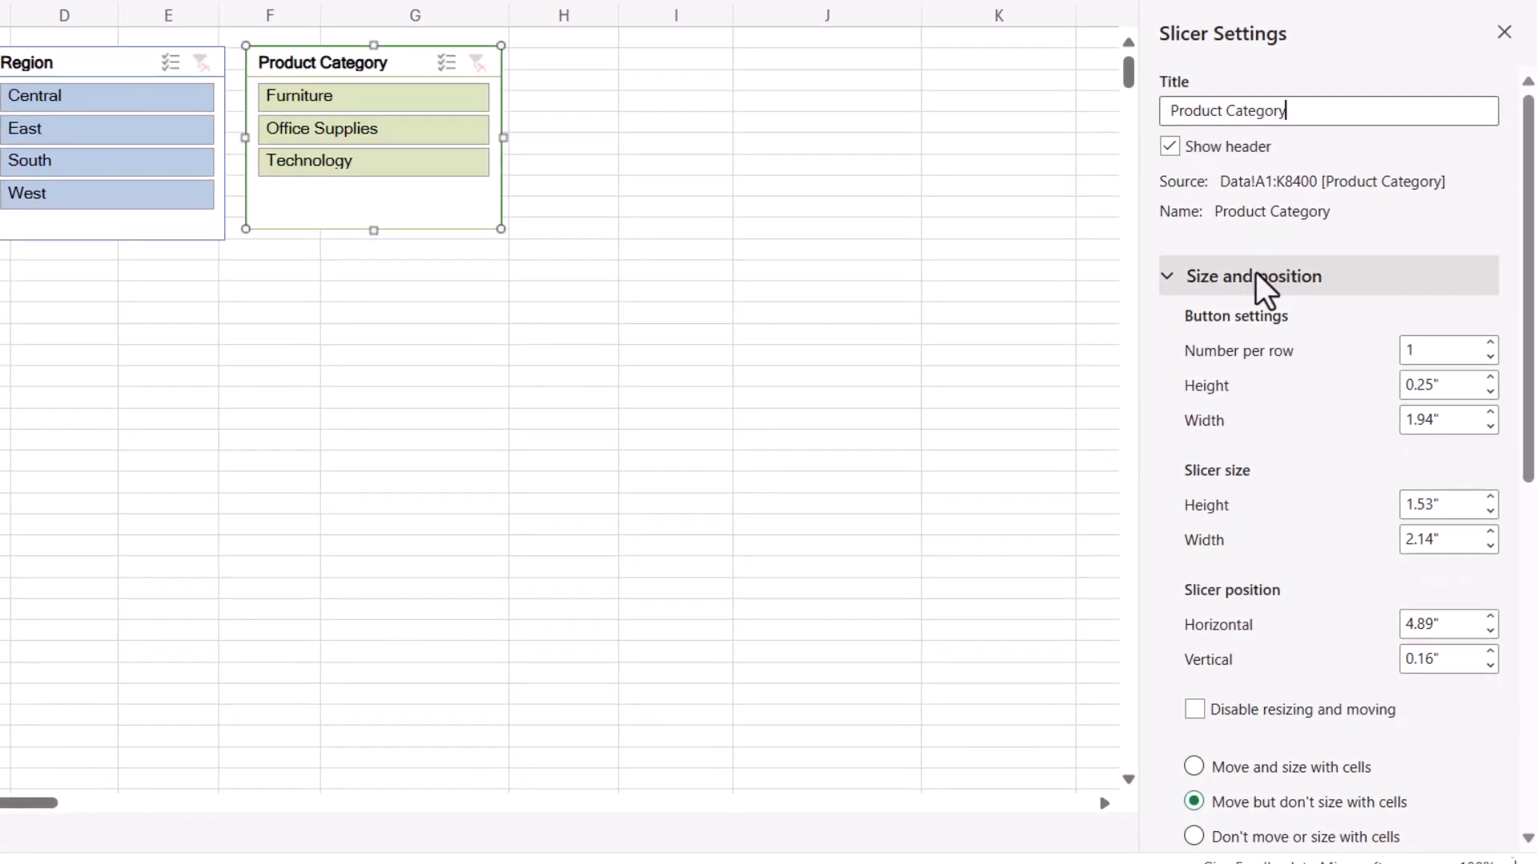
{"action": "left_click", "coordinate": [1257, 277]}
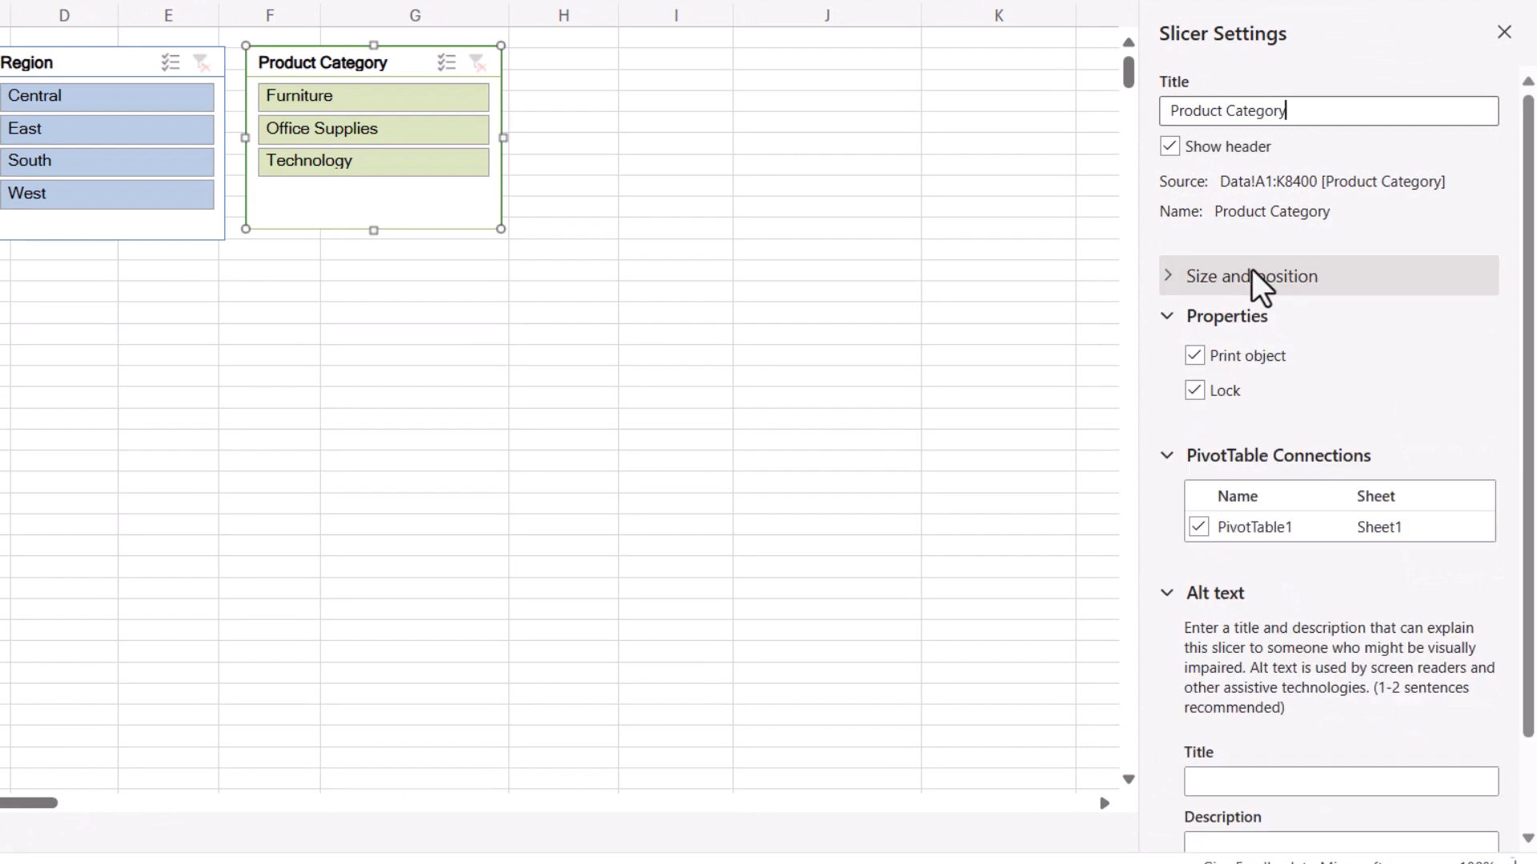
{"action": "left_click", "coordinate": [1227, 316]}
{"action": "left_click", "coordinate": [1229, 356]}
{"action": "left_click", "coordinate": [1237, 396]}
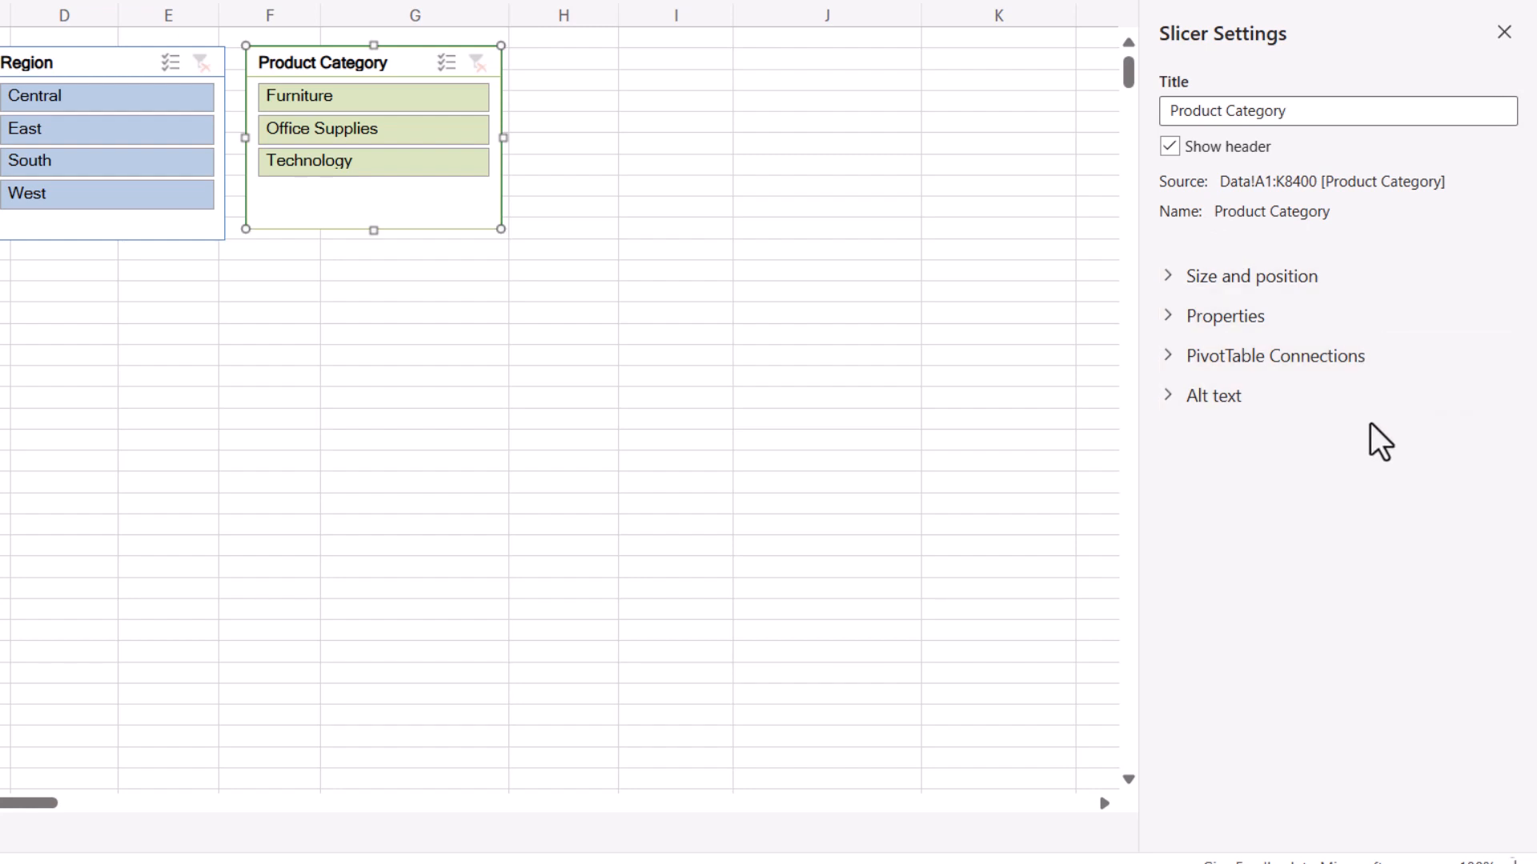
Set the Product Category slicer to 3 buttons per row and widen the slicer to about 2.76".
{"action": "left_click", "coordinate": [1310, 280]}
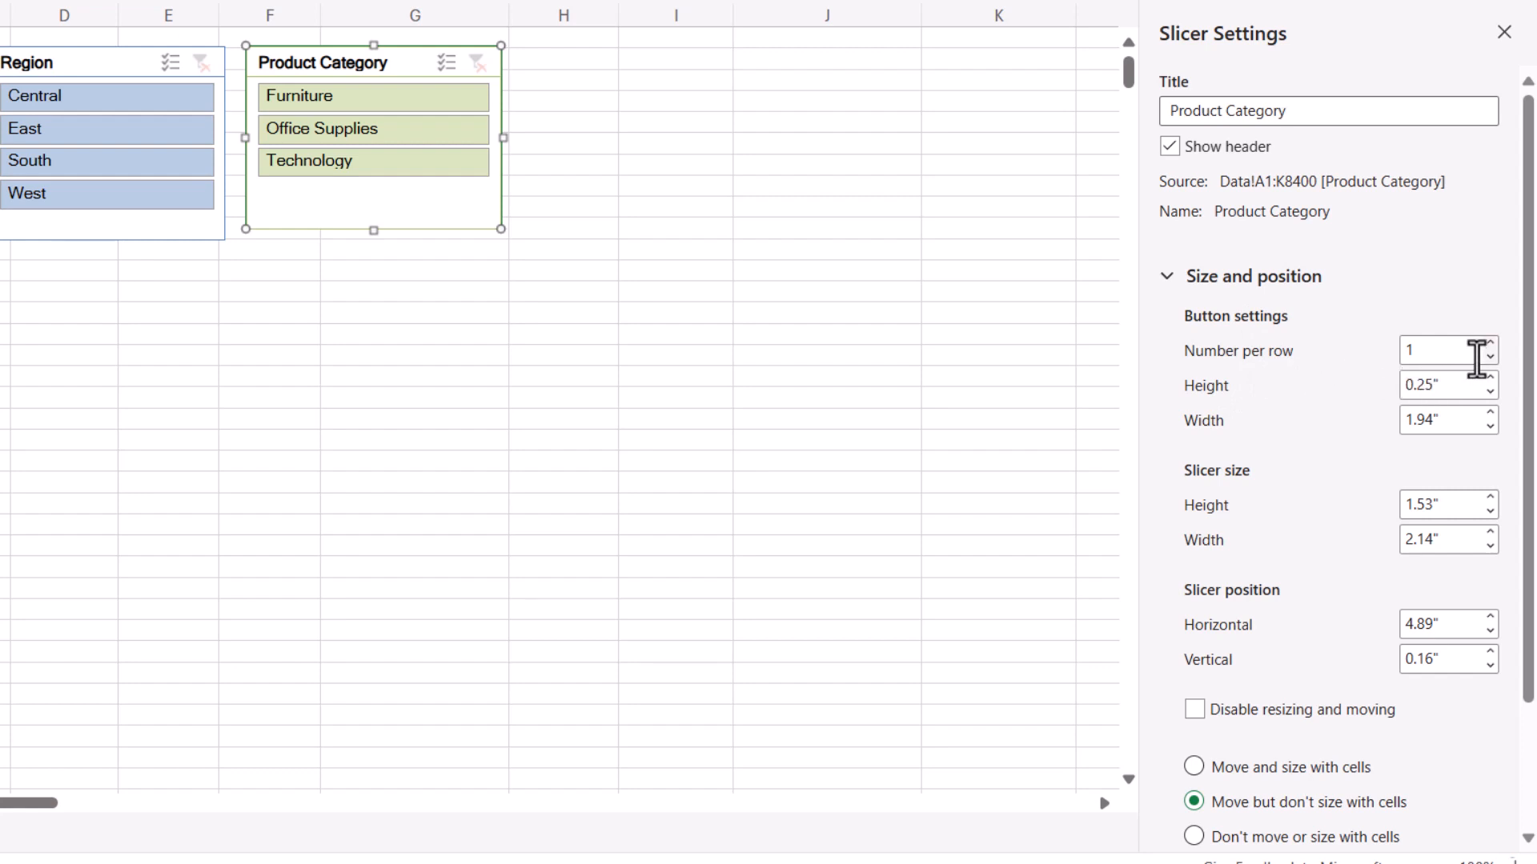
{"action": "left_click", "coordinate": [1491, 342]}
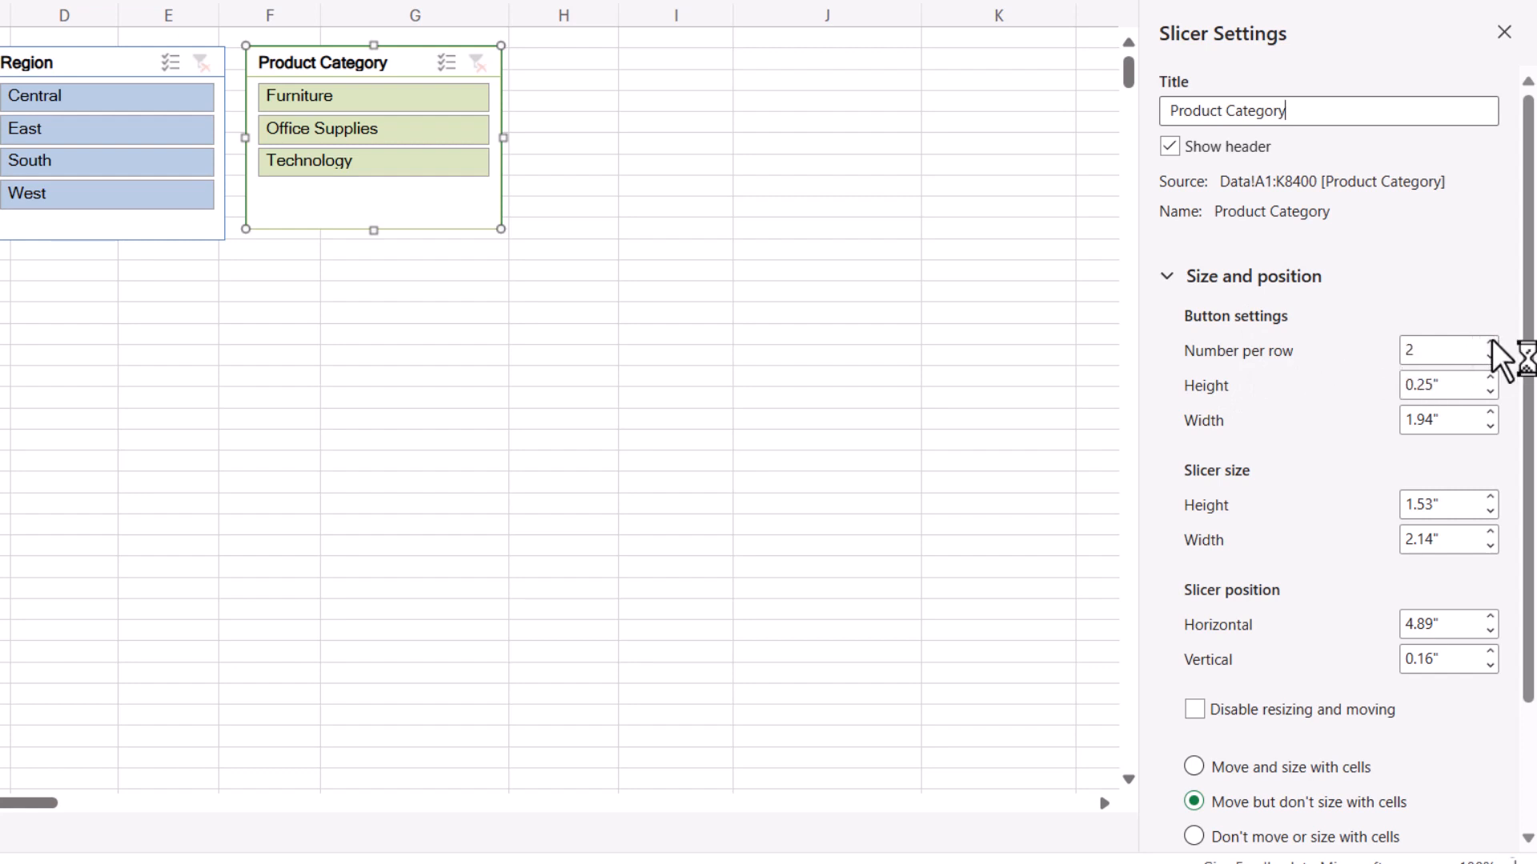
{"action": "left_click", "coordinate": [1491, 341]}
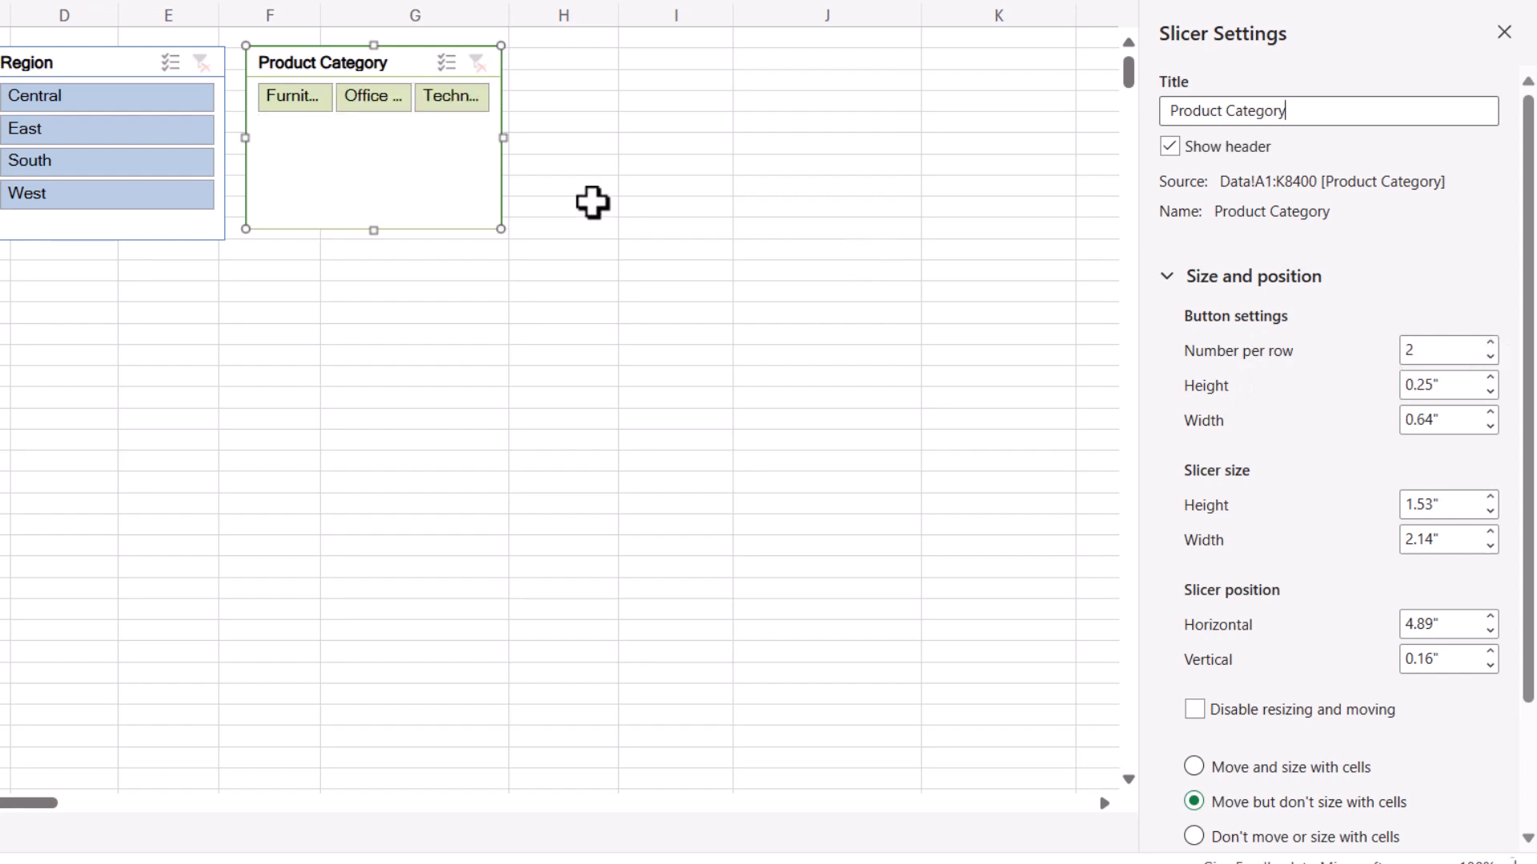
{"action": "left_click_drag", "start_coordinate": [502, 138], "coordinate": [577, 138]}
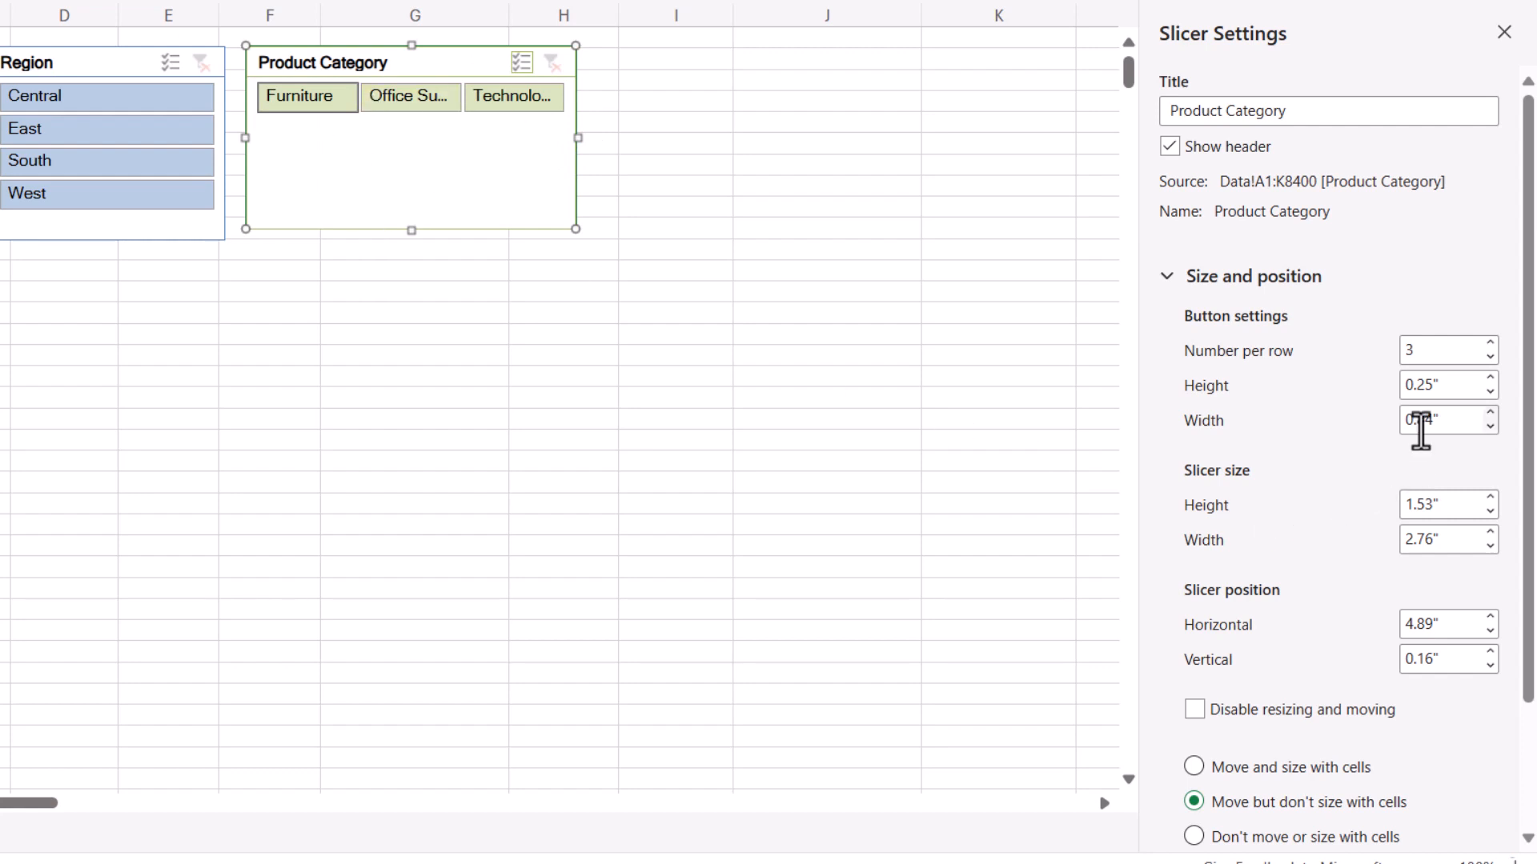
Set the Product Category slicer's button height to 0.4" and button width to 0.9".
{"action": "left_click", "coordinate": [1490, 377]}
{"action": "left_click", "coordinate": [1490, 377]}
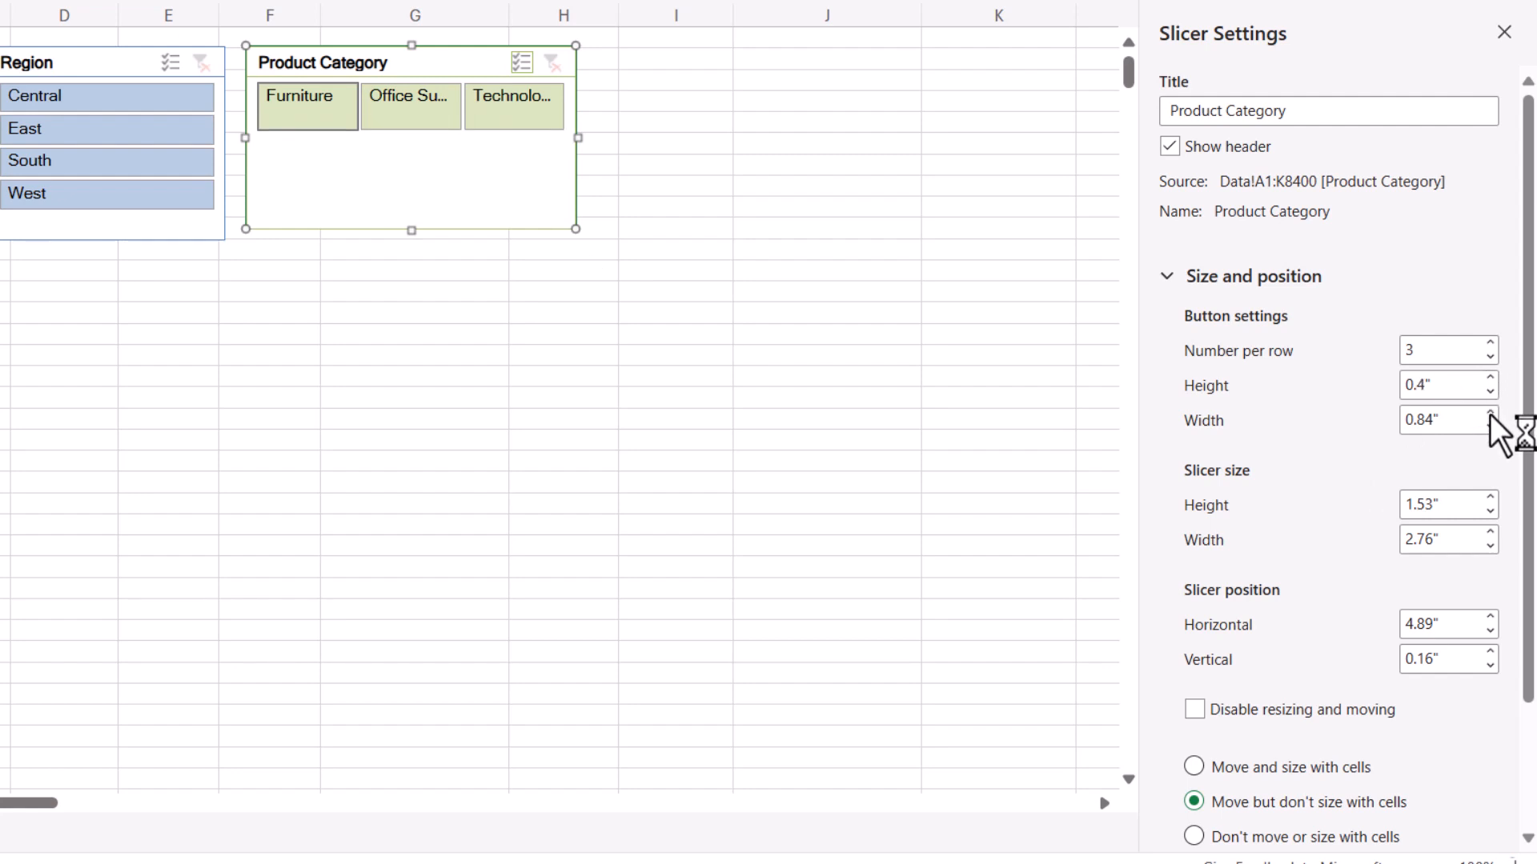
{"action": "left_click", "coordinate": [1490, 417]}
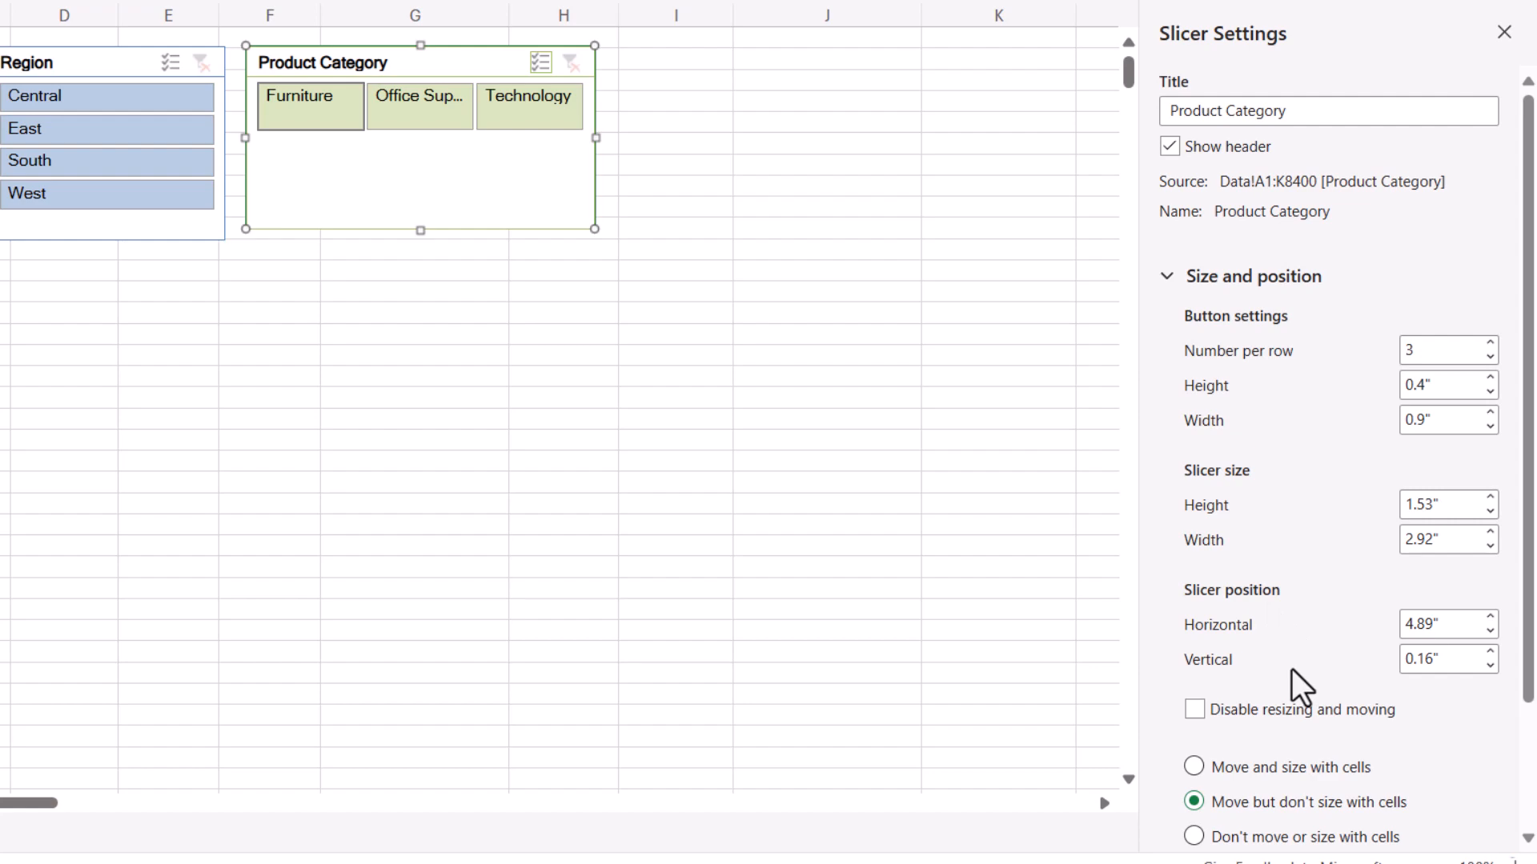
Set the Region slicer to 2 buttons per row.
{"action": "scroll", "coordinate": [1247, 548], "scroll_direction": "down", "scroll_amount": 2}
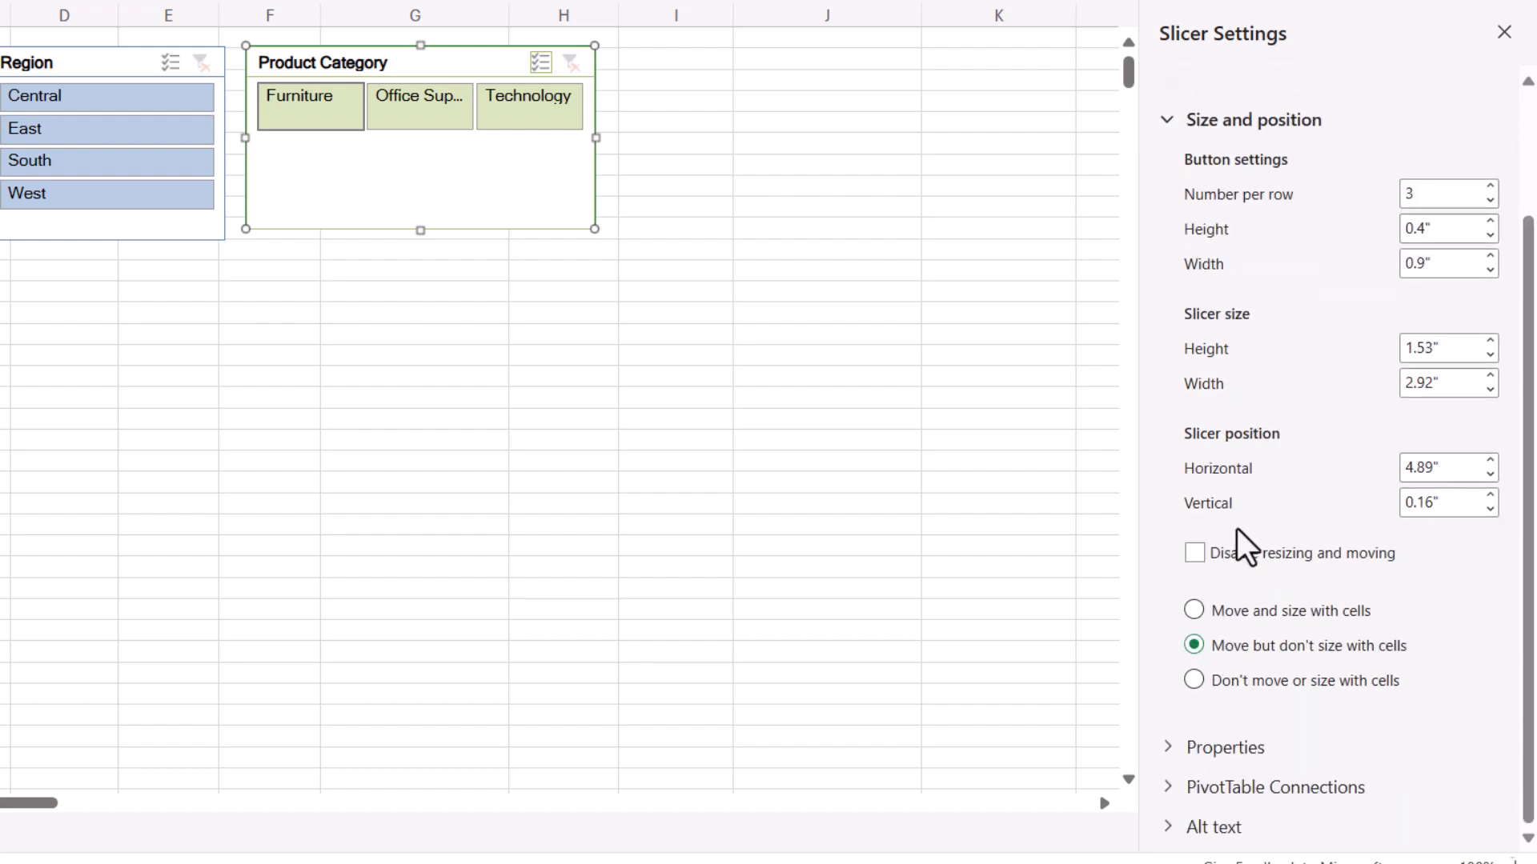
{"action": "scroll", "coordinate": [1239, 533], "scroll_direction": "up", "scroll_amount": 1}
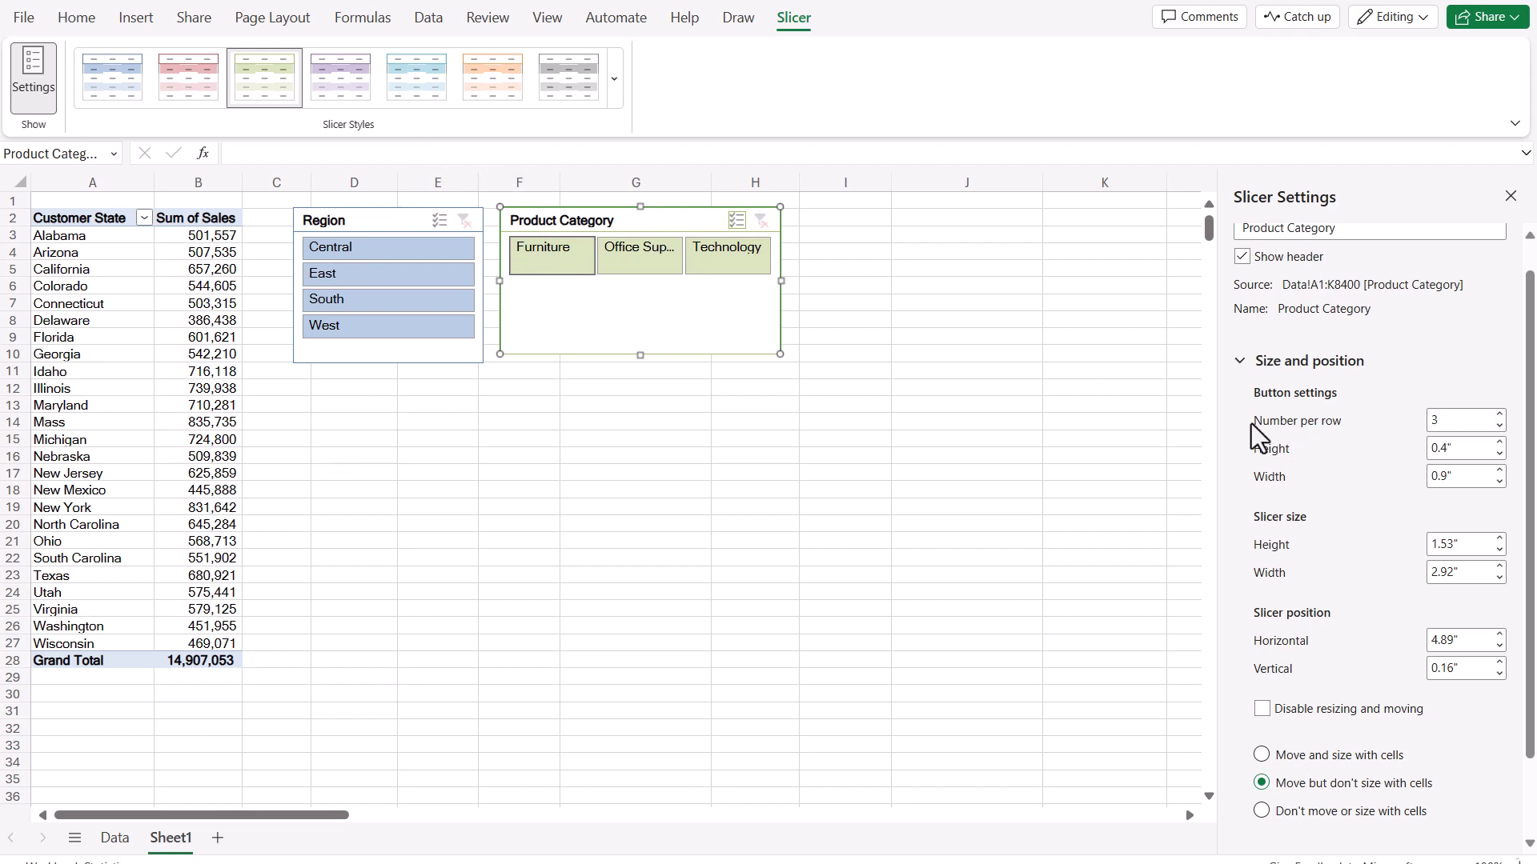
{"action": "left_click", "coordinate": [403, 219]}
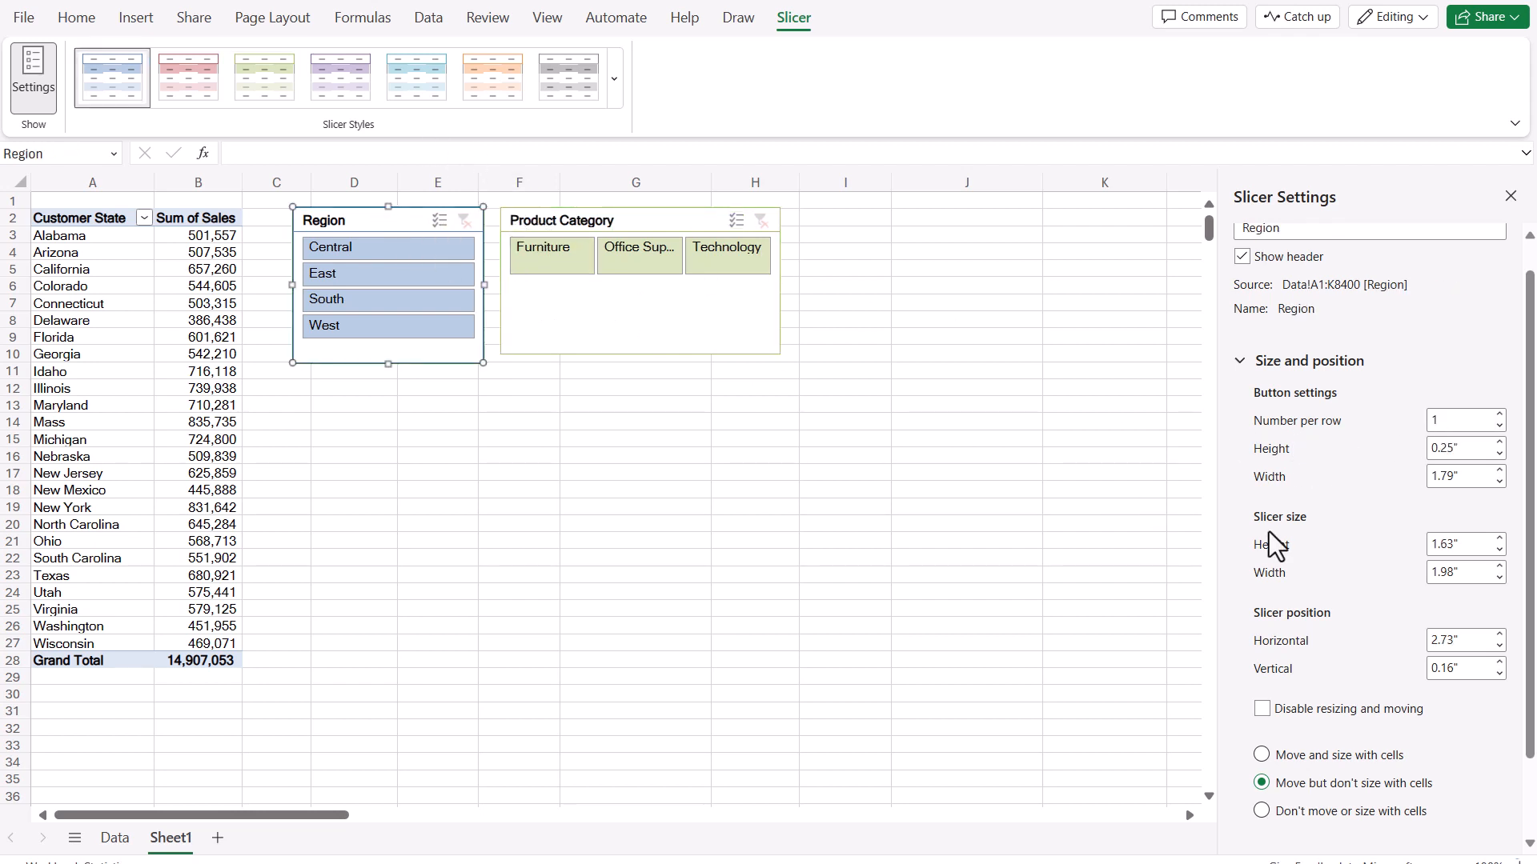
{"action": "left_click", "coordinate": [1499, 414]}
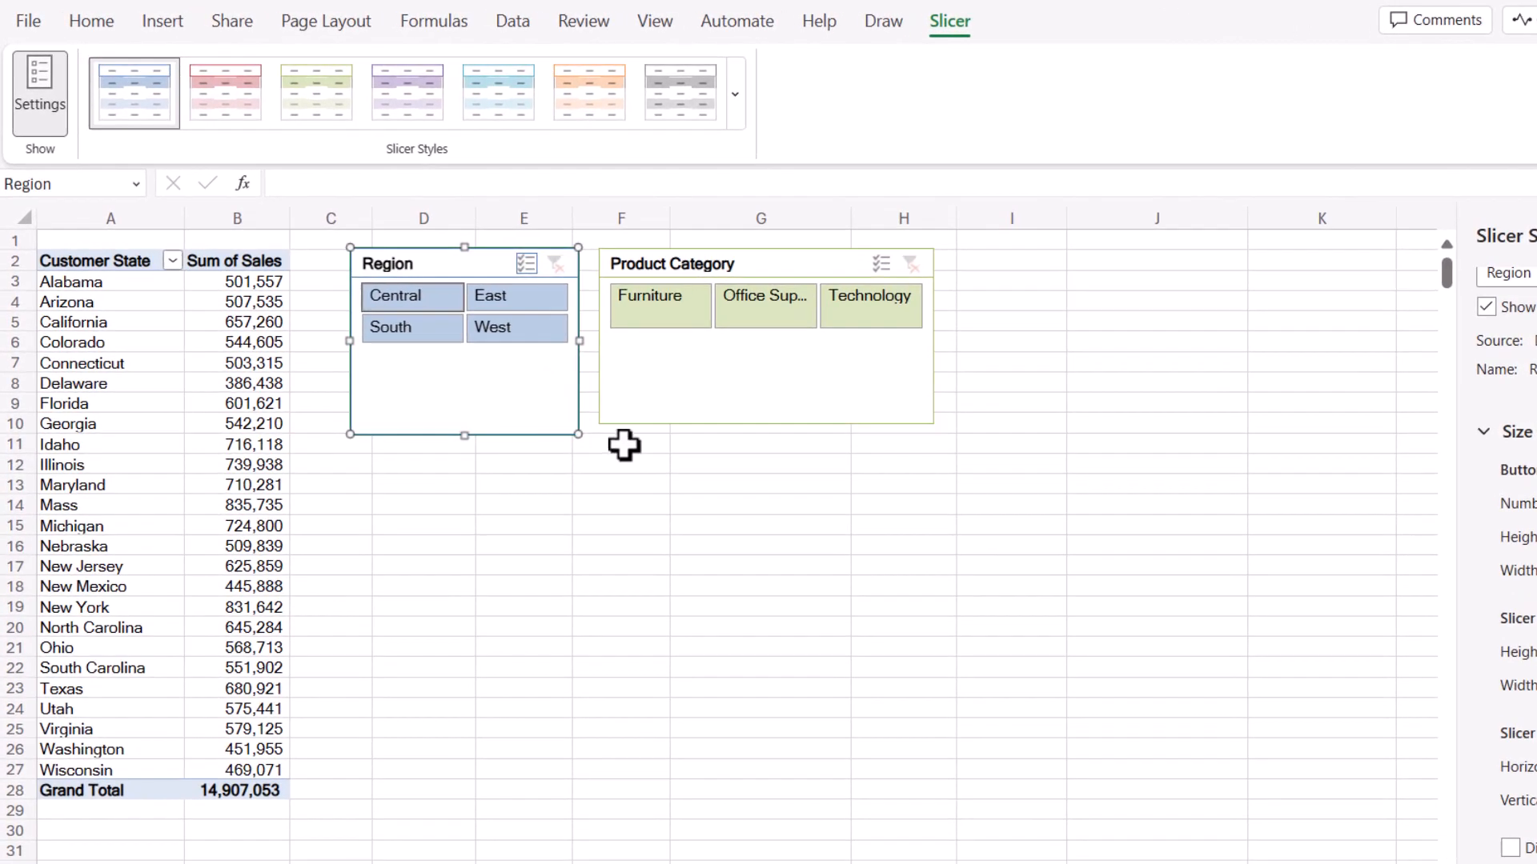
Filter the PivotTable to the Central region and the Furniture category with the slicers.
{"action": "left_click", "coordinate": [389, 293]}
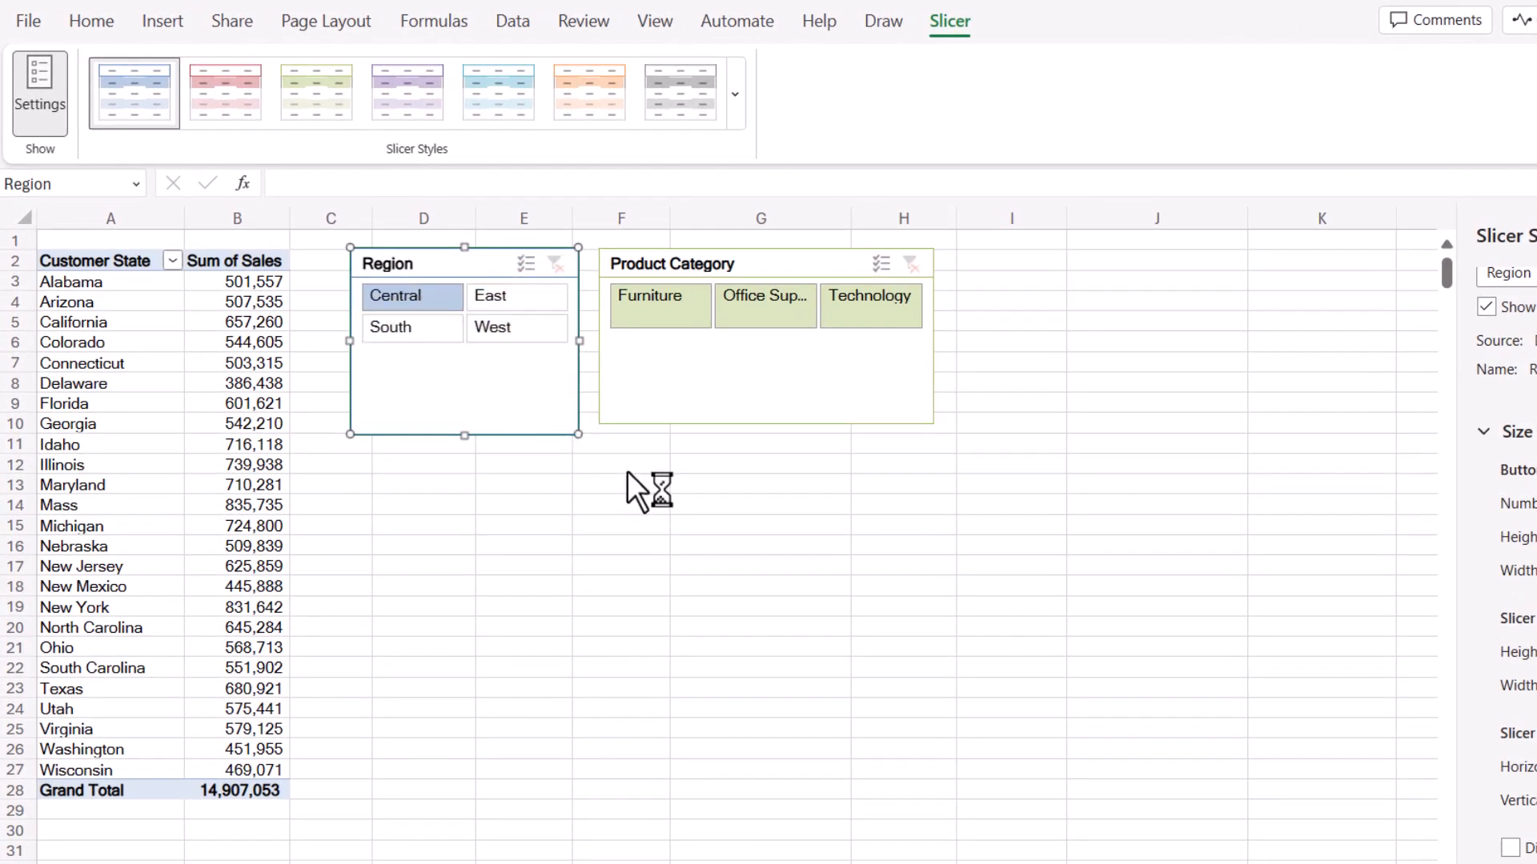
{"action": "left_click", "coordinate": [668, 317]}
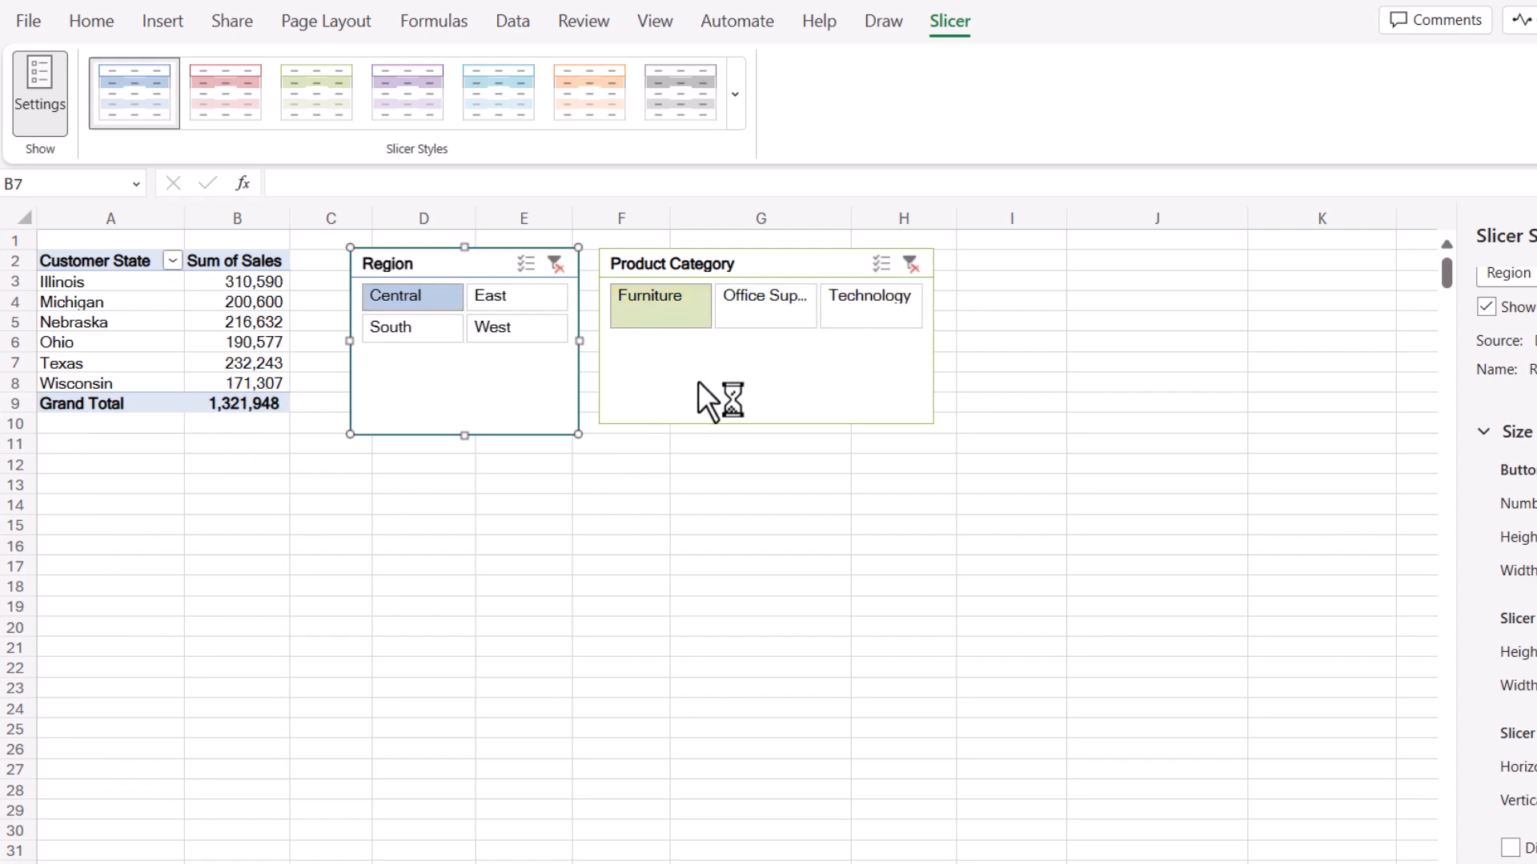
{"action": "left_click", "coordinate": [255, 339]}
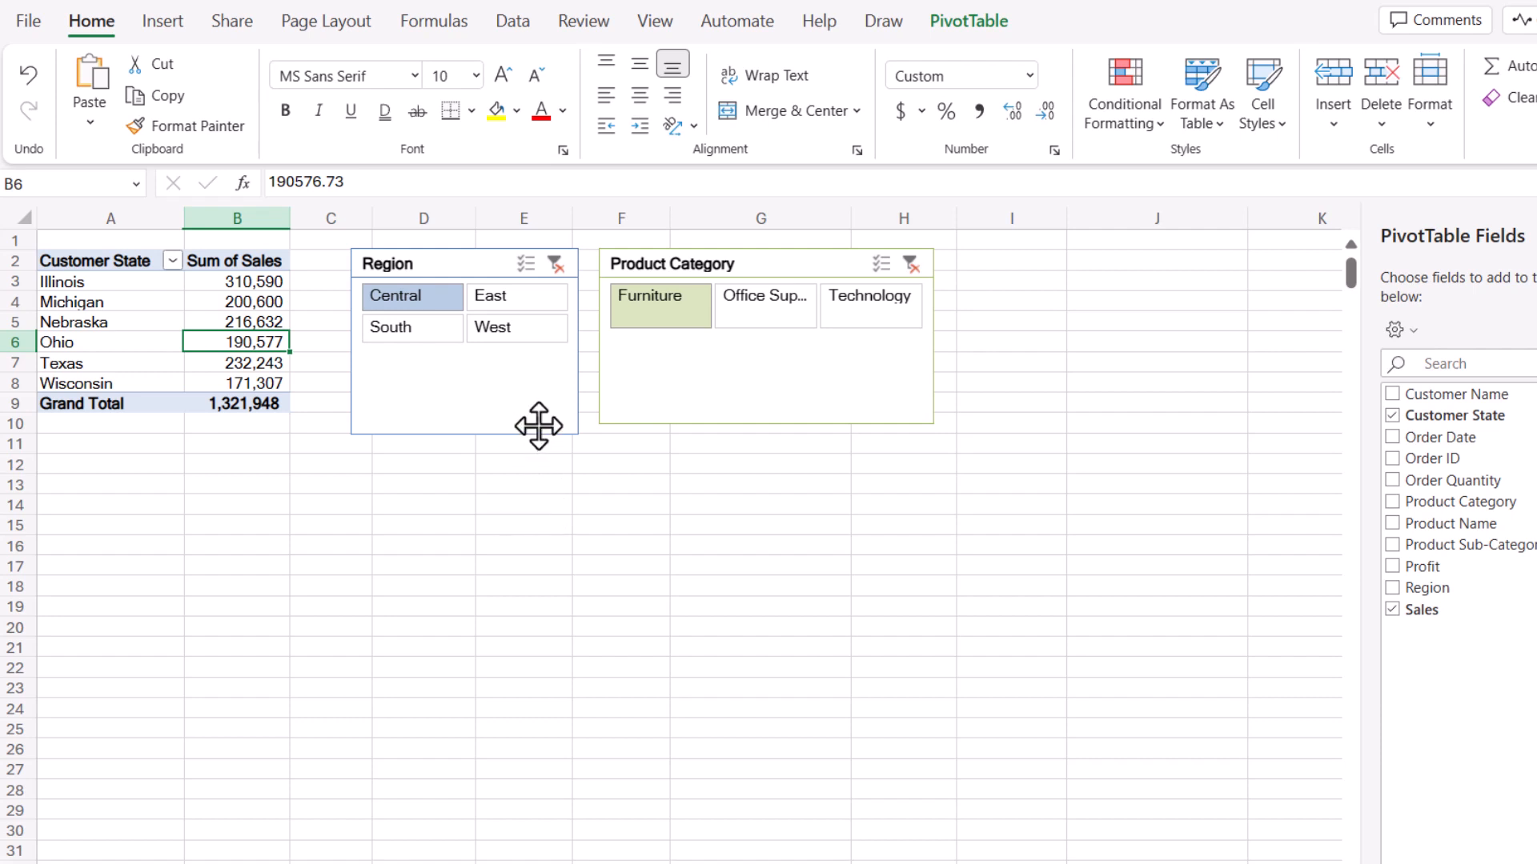
Filter the PivotTable by East, South and the Office Supplies category in turn, and clear both slicer filters.
{"action": "left_click", "coordinate": [526, 304]}
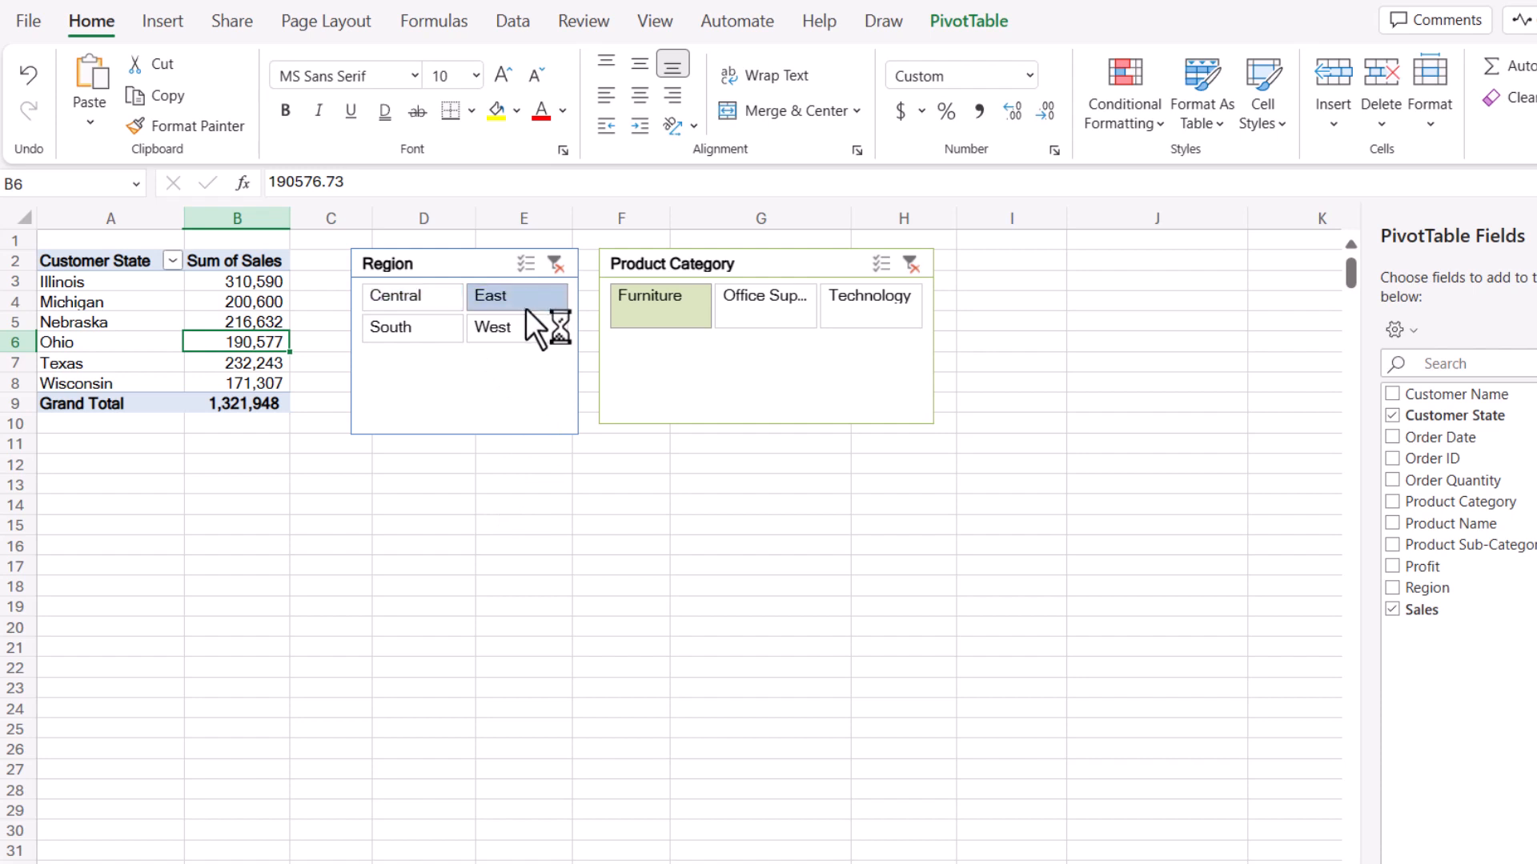
{"action": "left_click", "coordinate": [437, 330]}
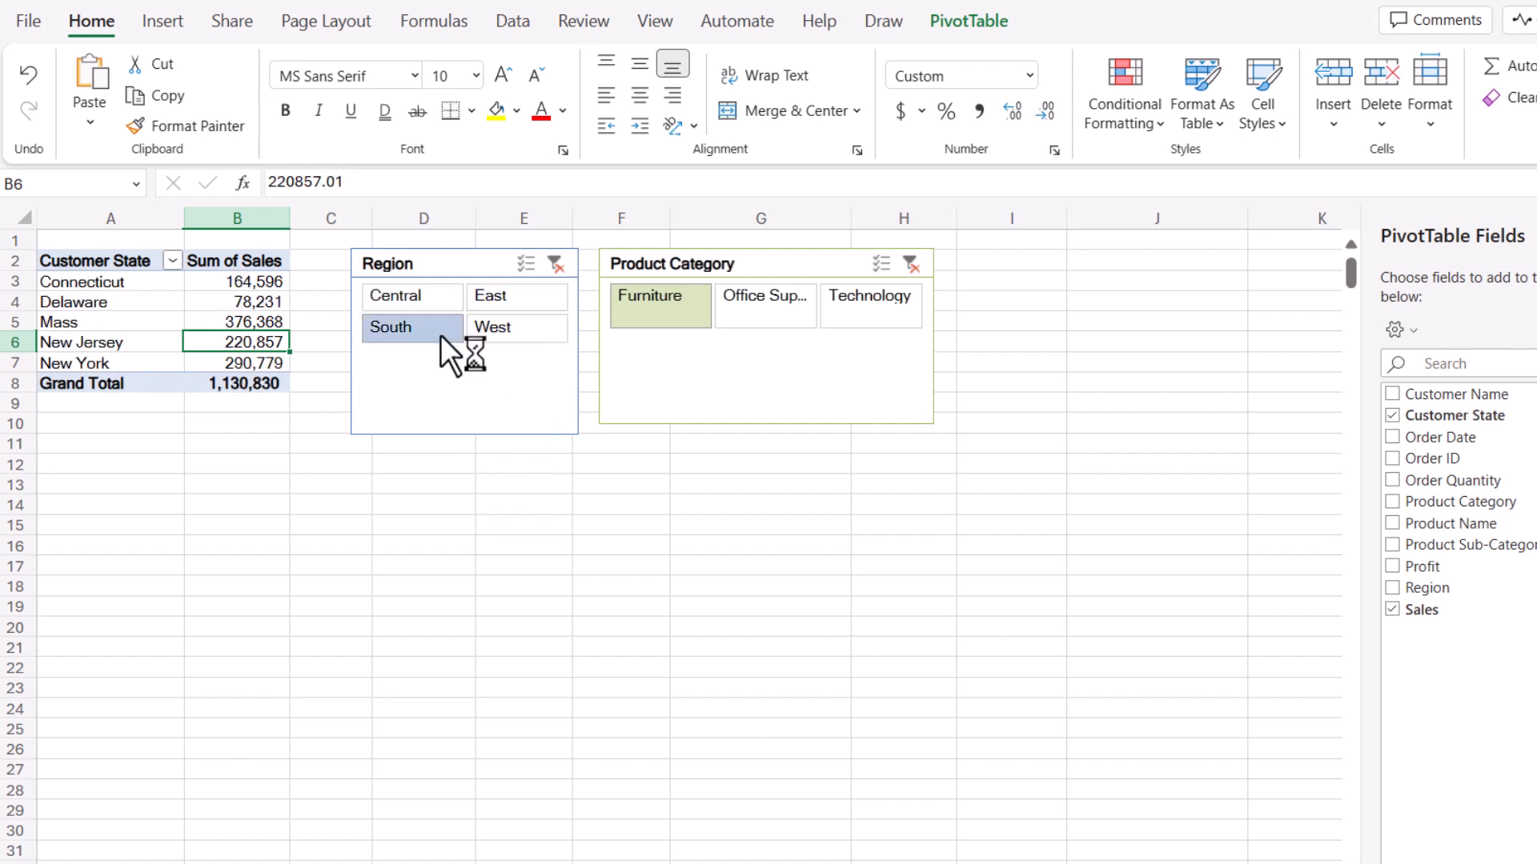
{"action": "left_click", "coordinate": [762, 316]}
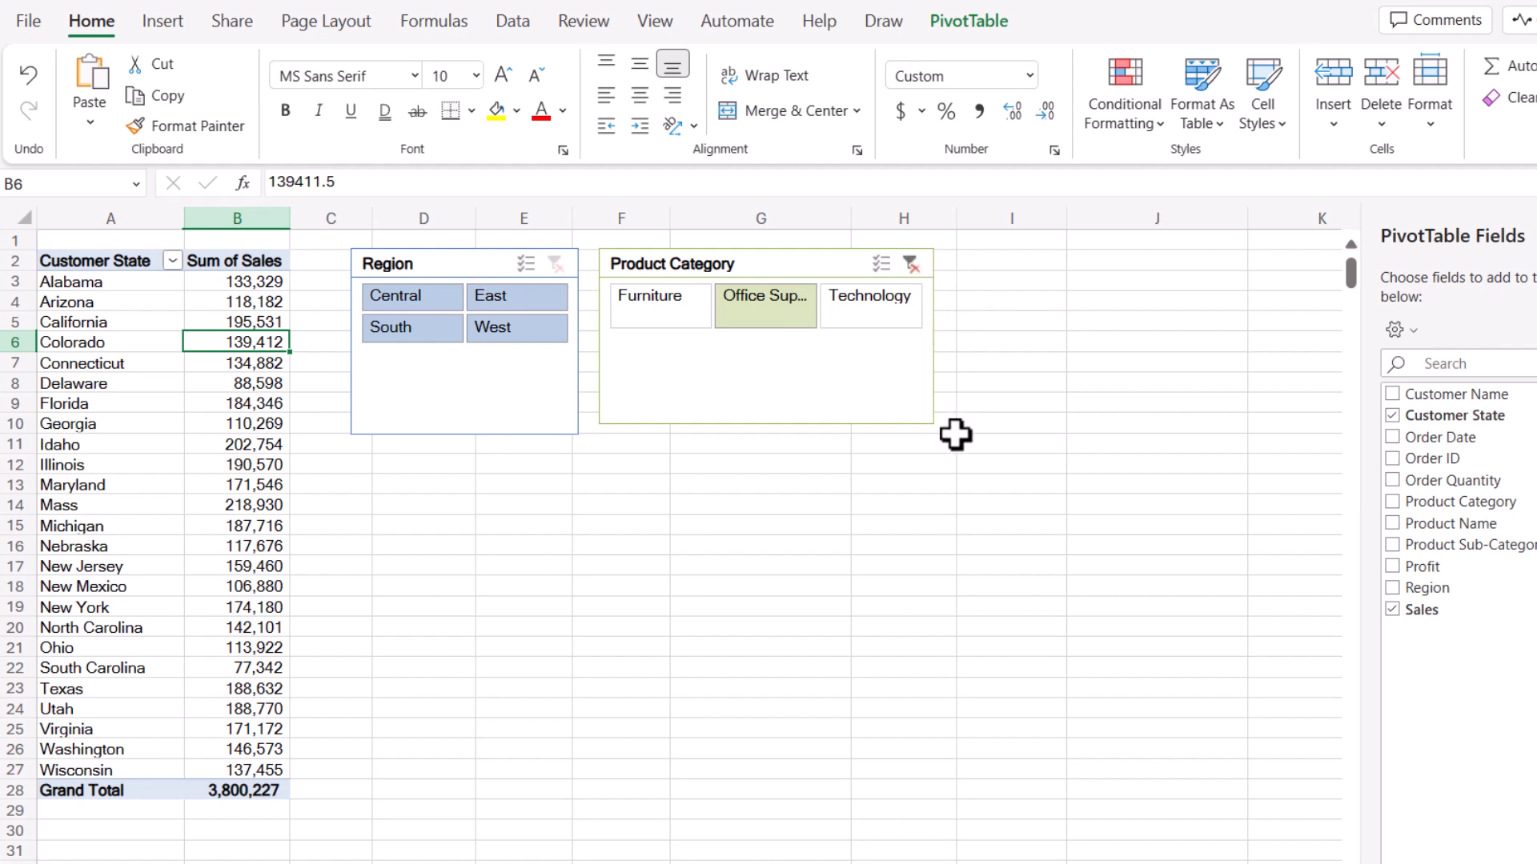
{"action": "left_click", "coordinate": [912, 263]}
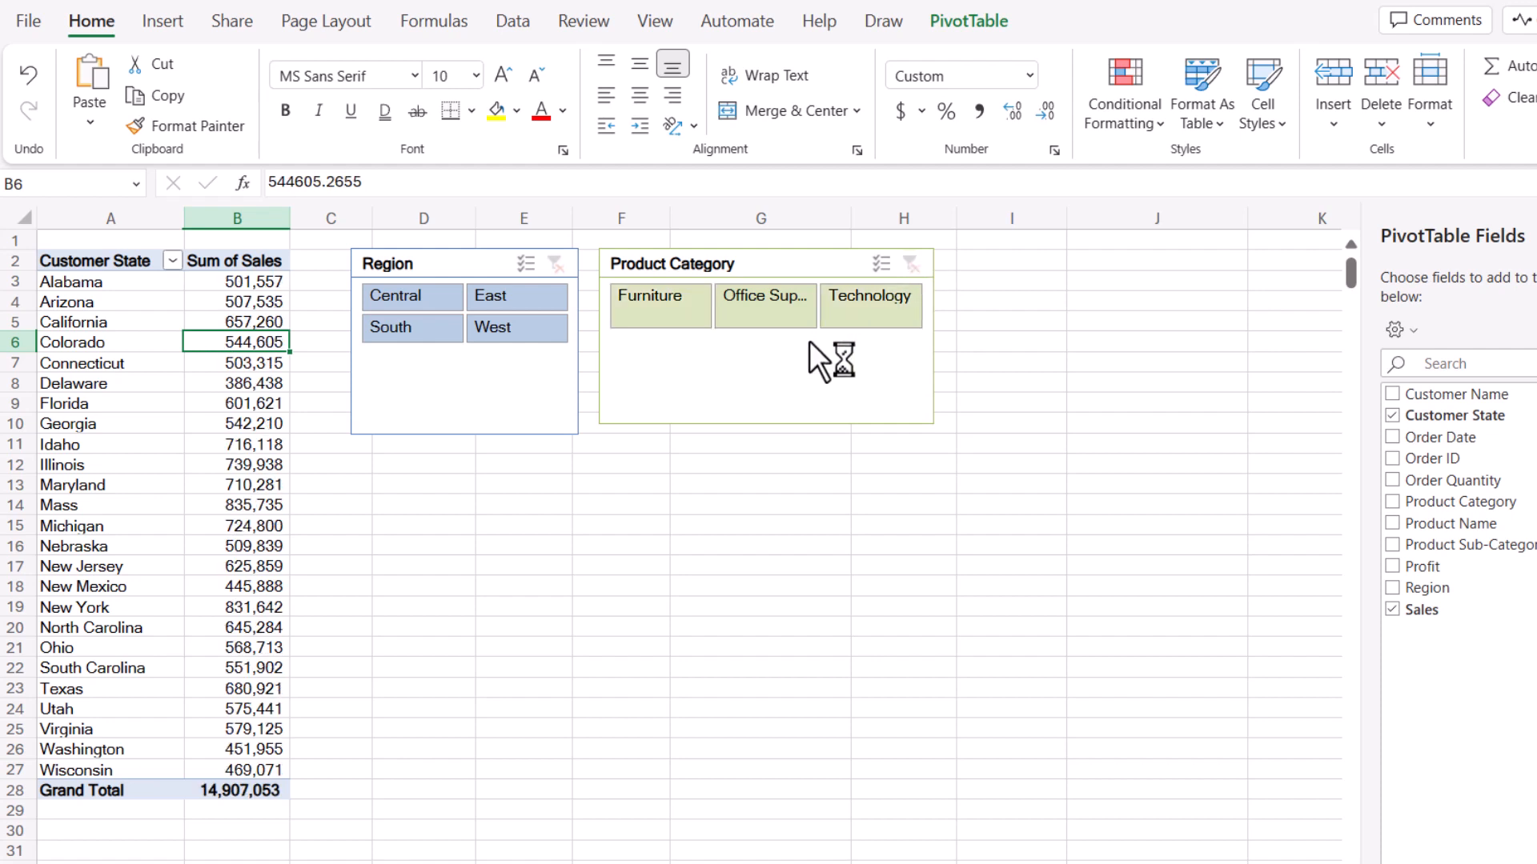
Delete the Product Category and Region slicers from the sheet.
{"action": "key", "text": "Delete"}
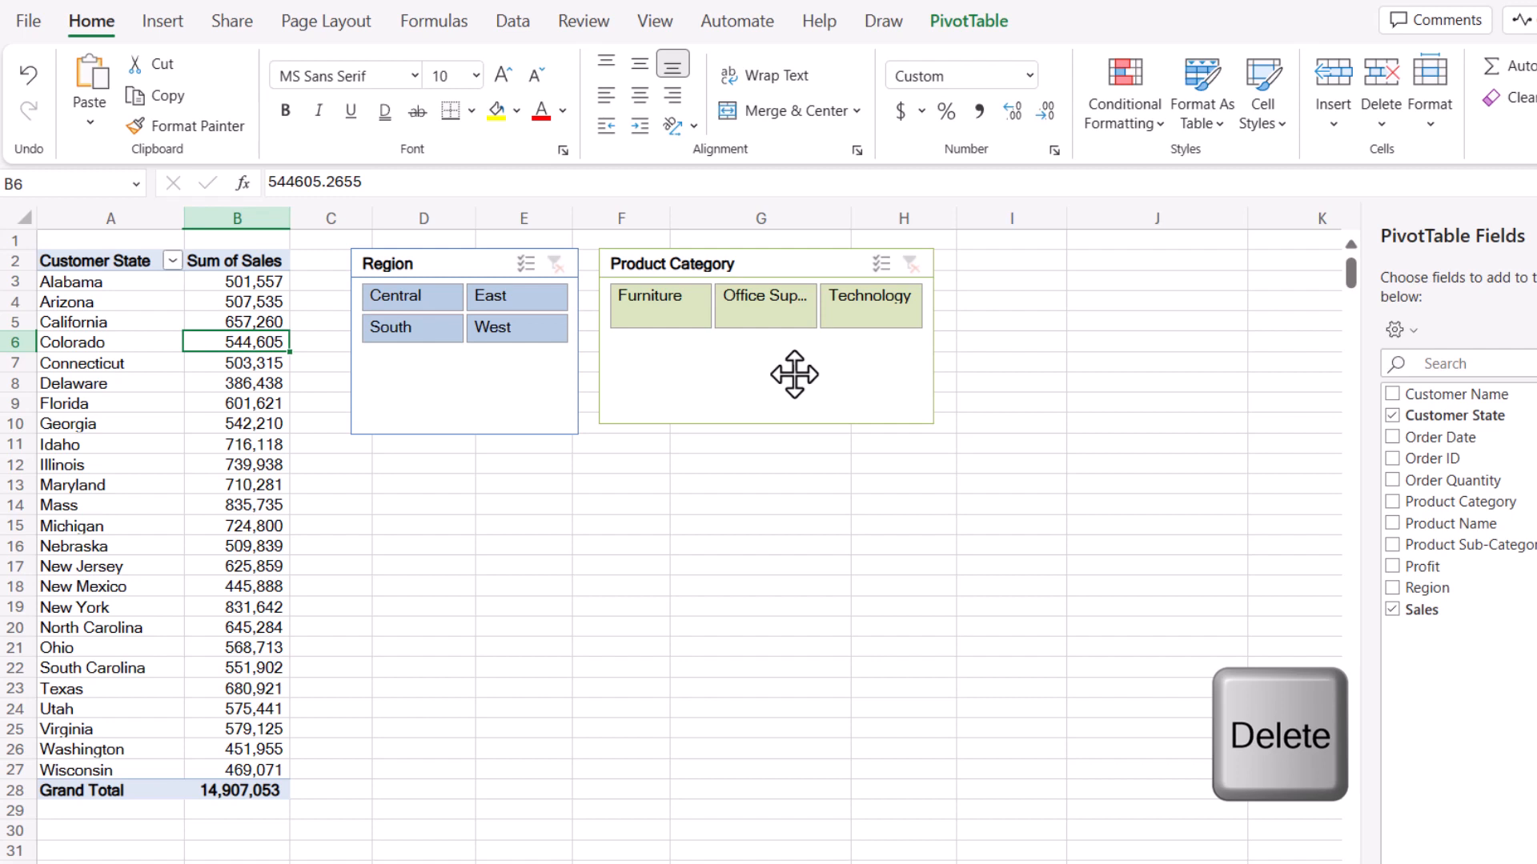
{"action": "left_click", "coordinate": [794, 375]}
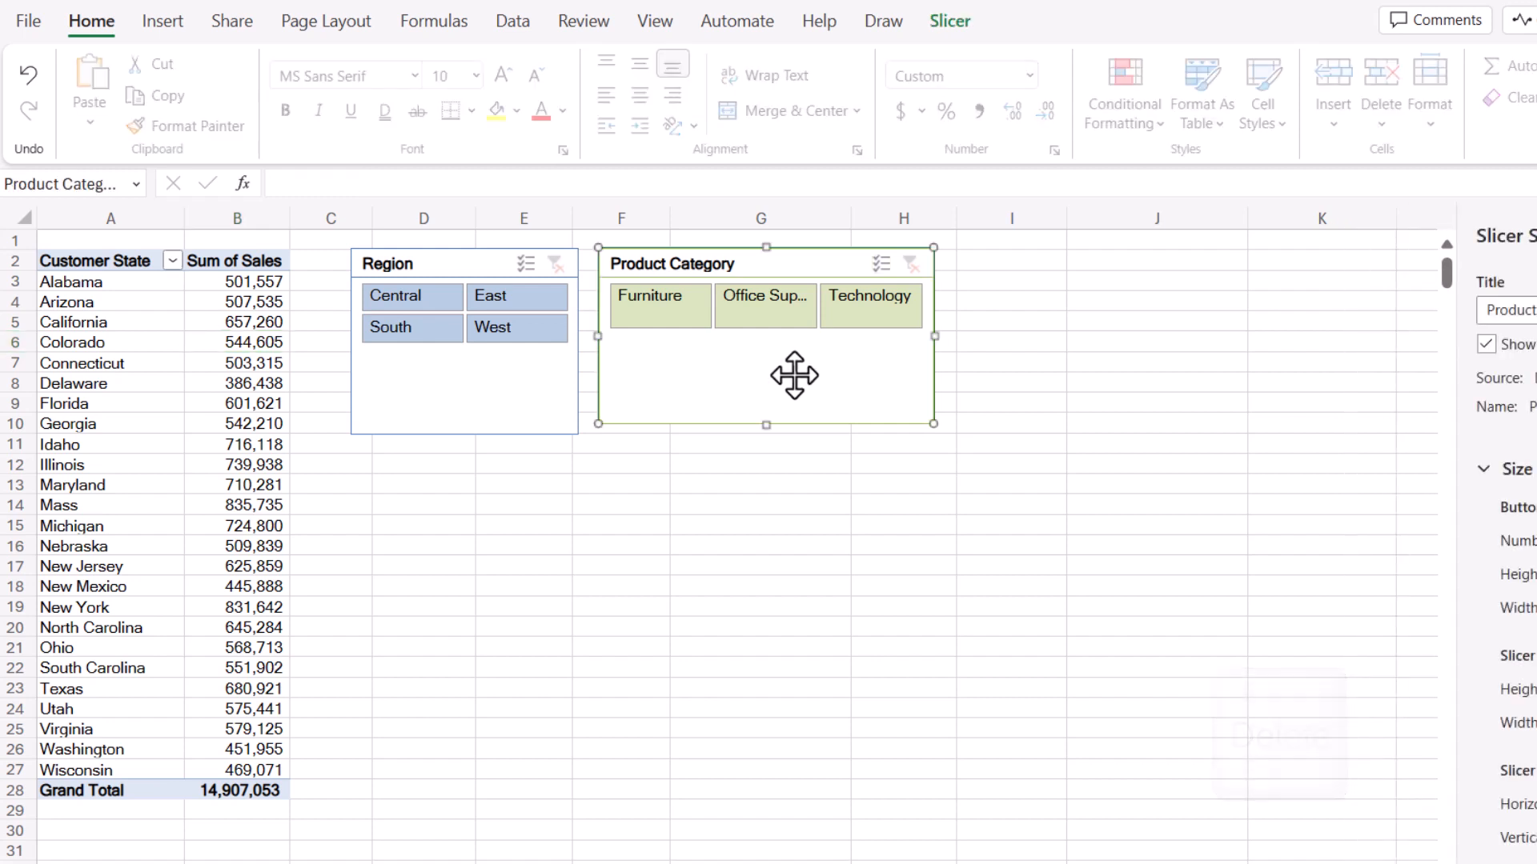
{"action": "key", "text": "Delete"}
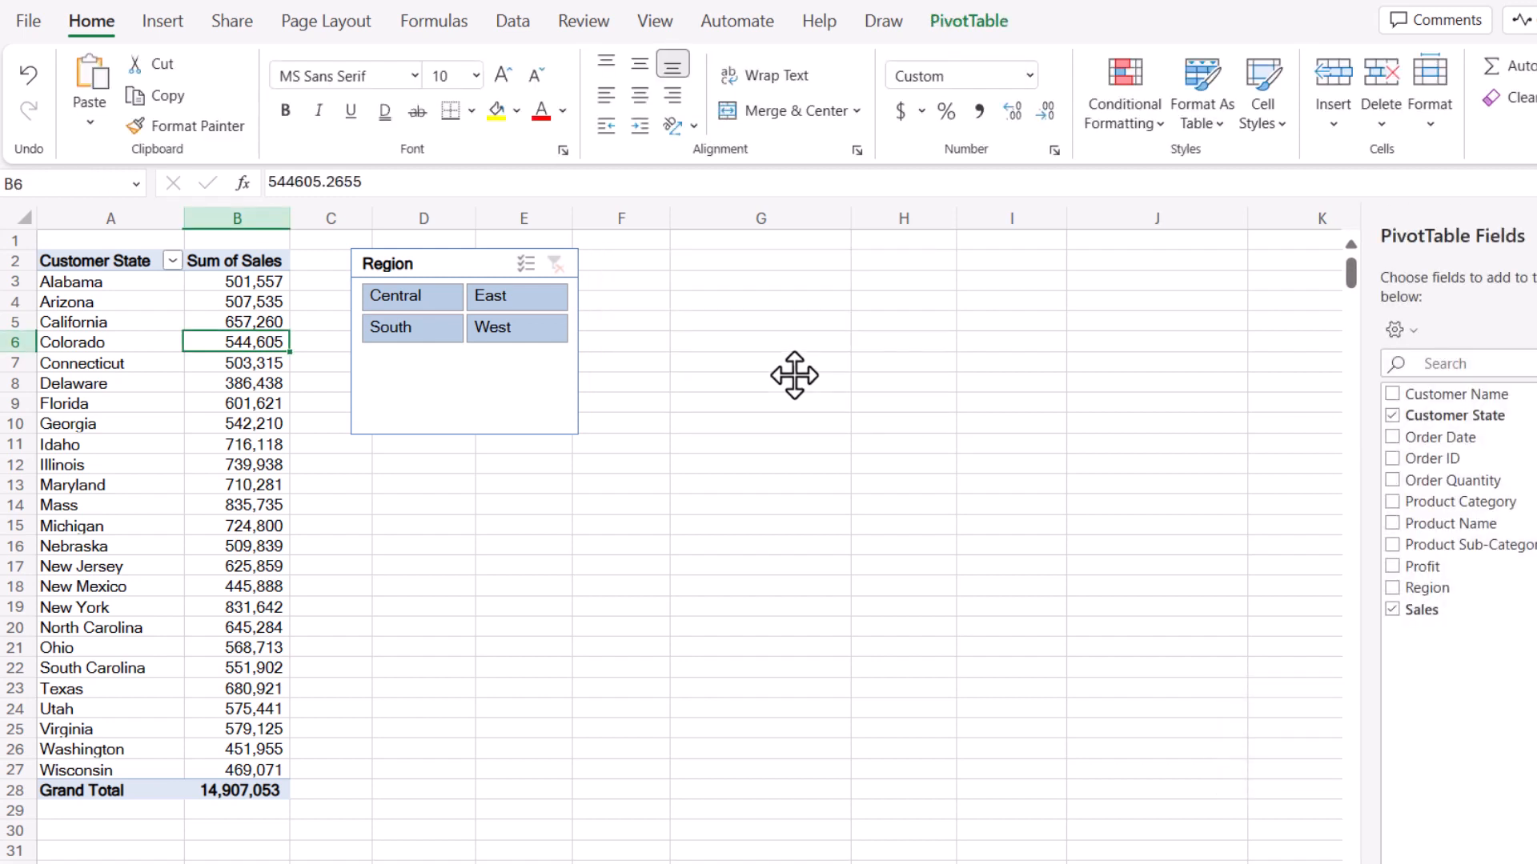
{"action": "left_click", "coordinate": [558, 387]}
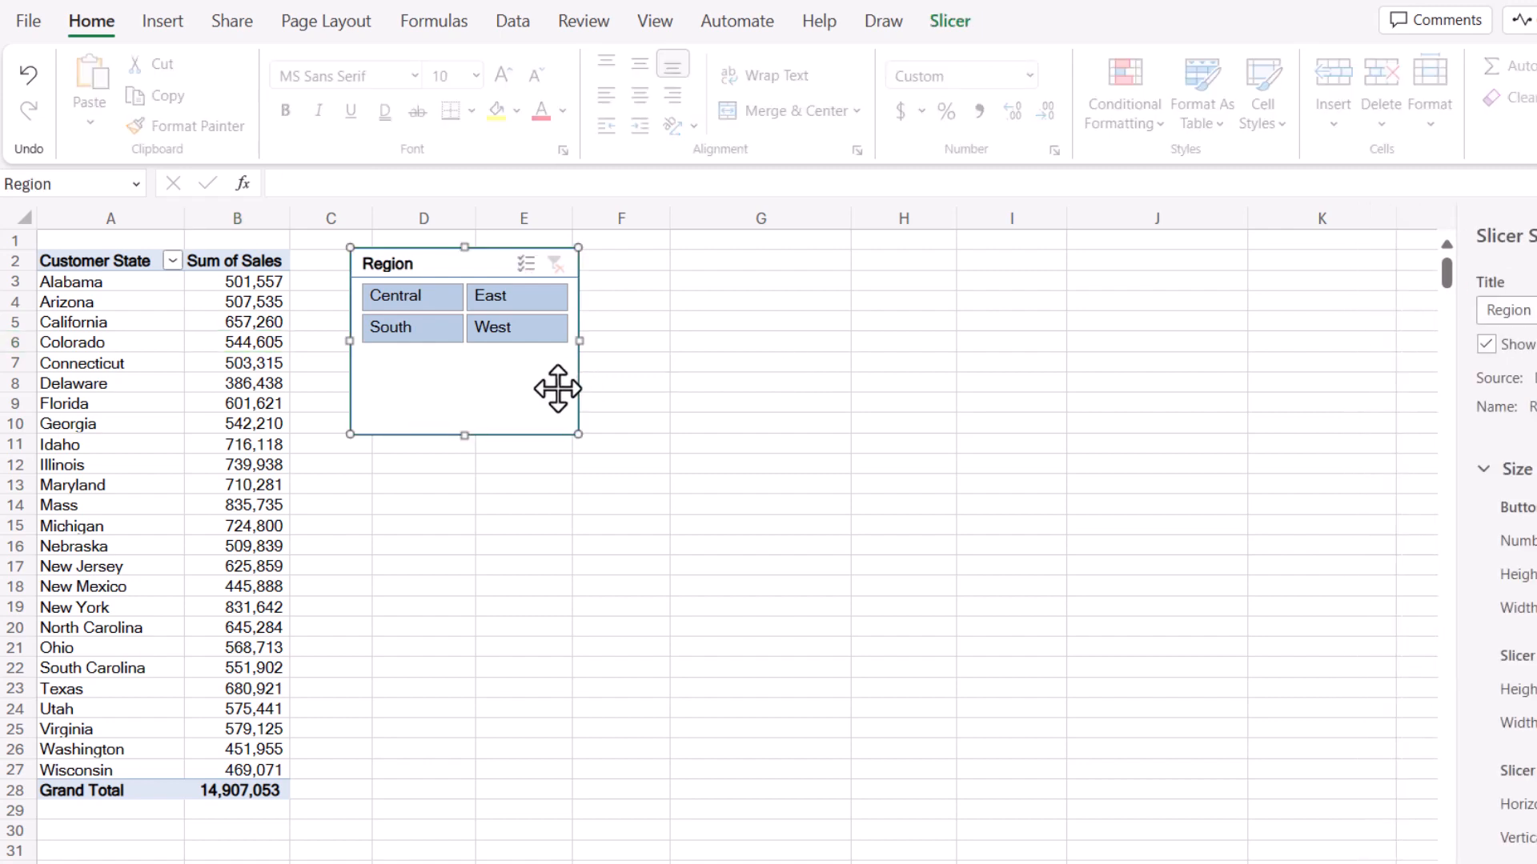
{"action": "key", "text": "Delete"}
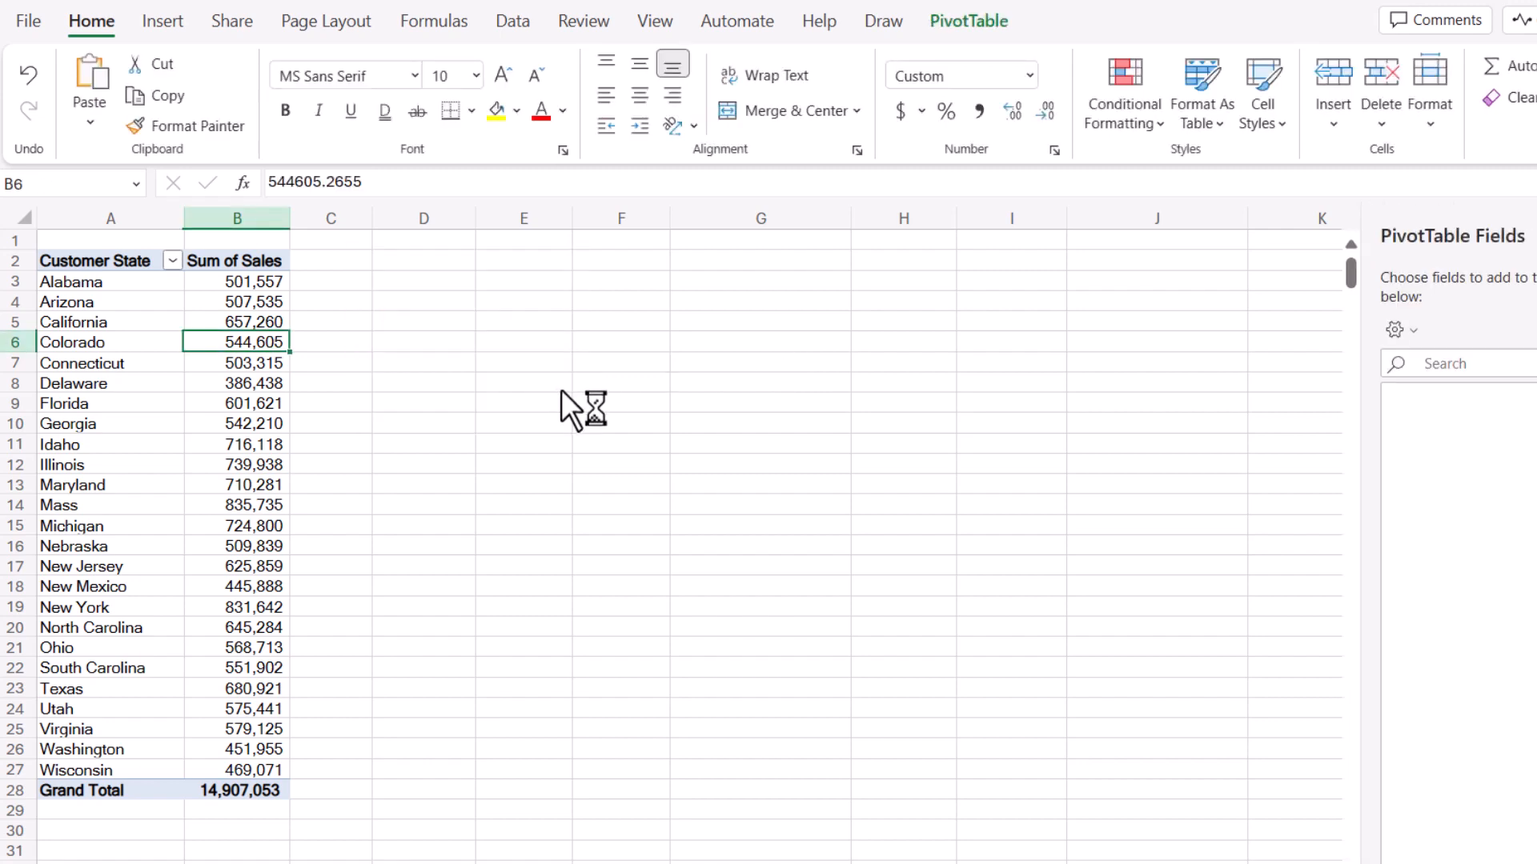
Insert a Product Sub-Category slicer and place it beside the PivotTable, about 4.58" high and 3.86" wide.
{"action": "left_click", "coordinate": [955, 17]}
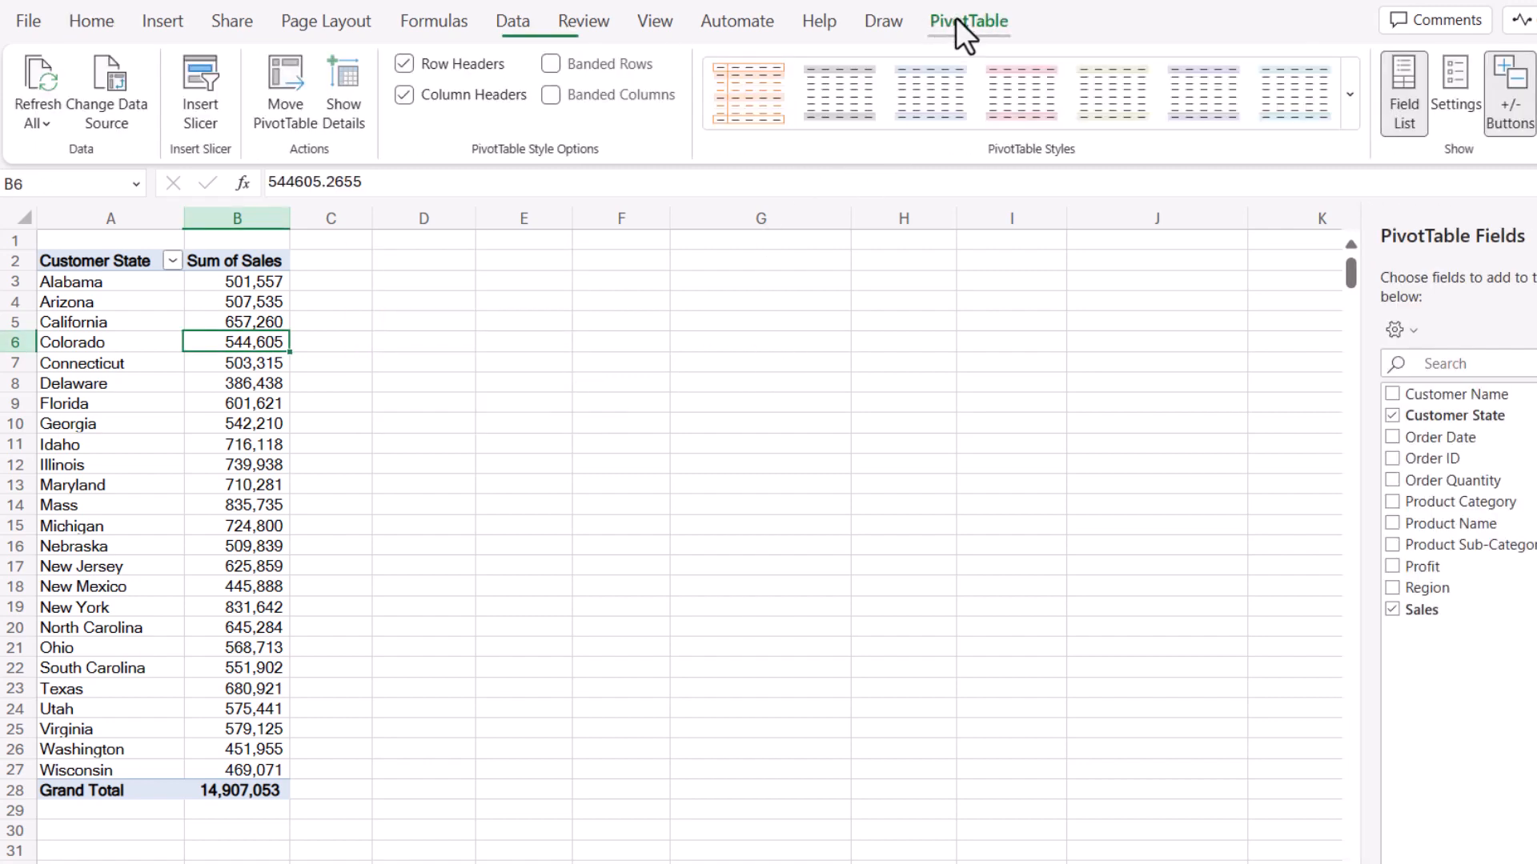
{"action": "left_click", "coordinate": [205, 108]}
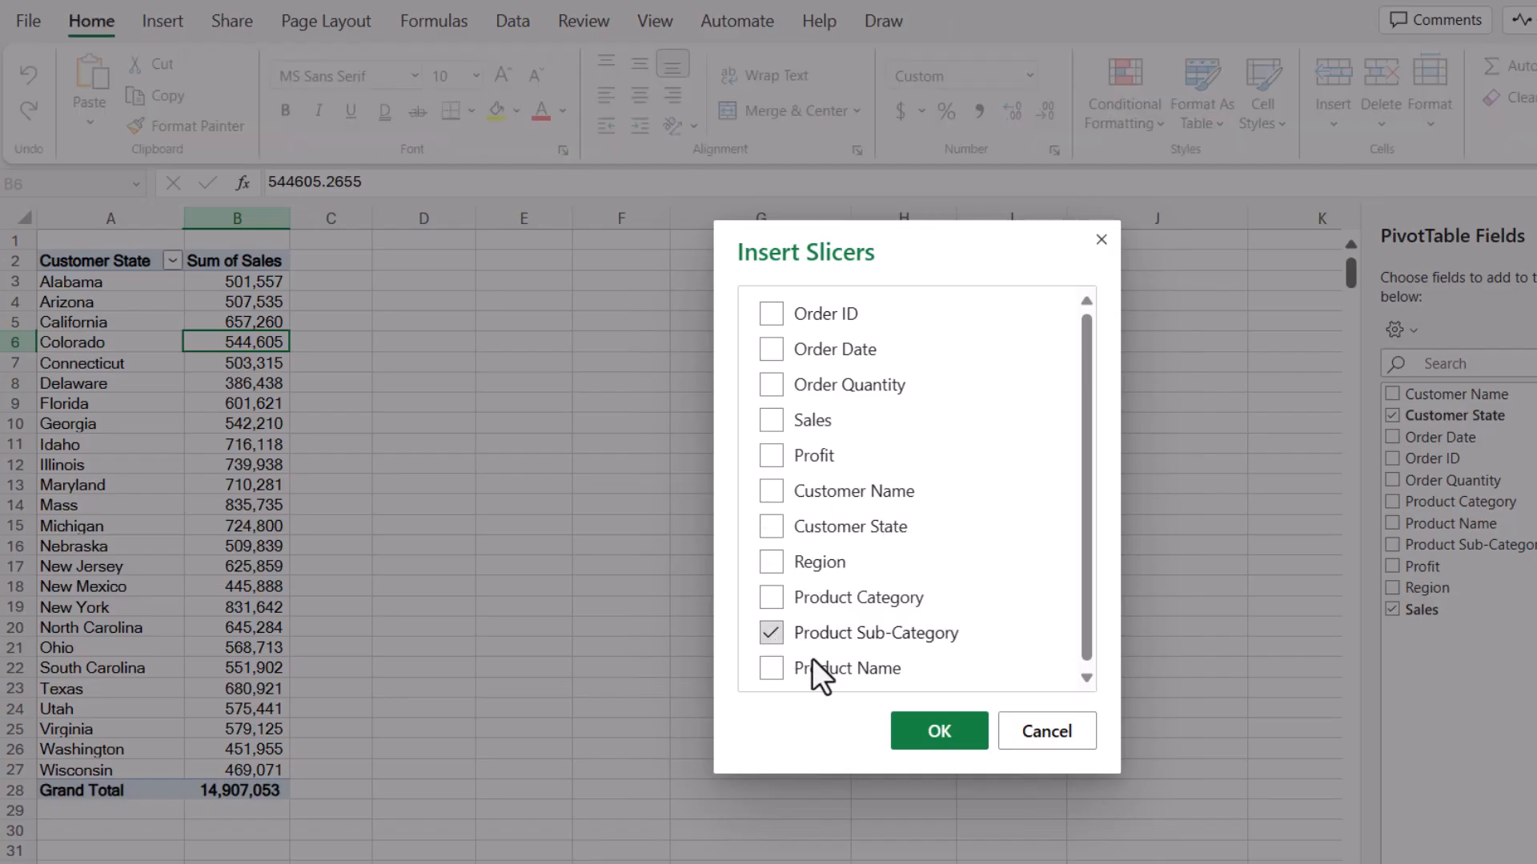
{"action": "left_click", "coordinate": [954, 742]}
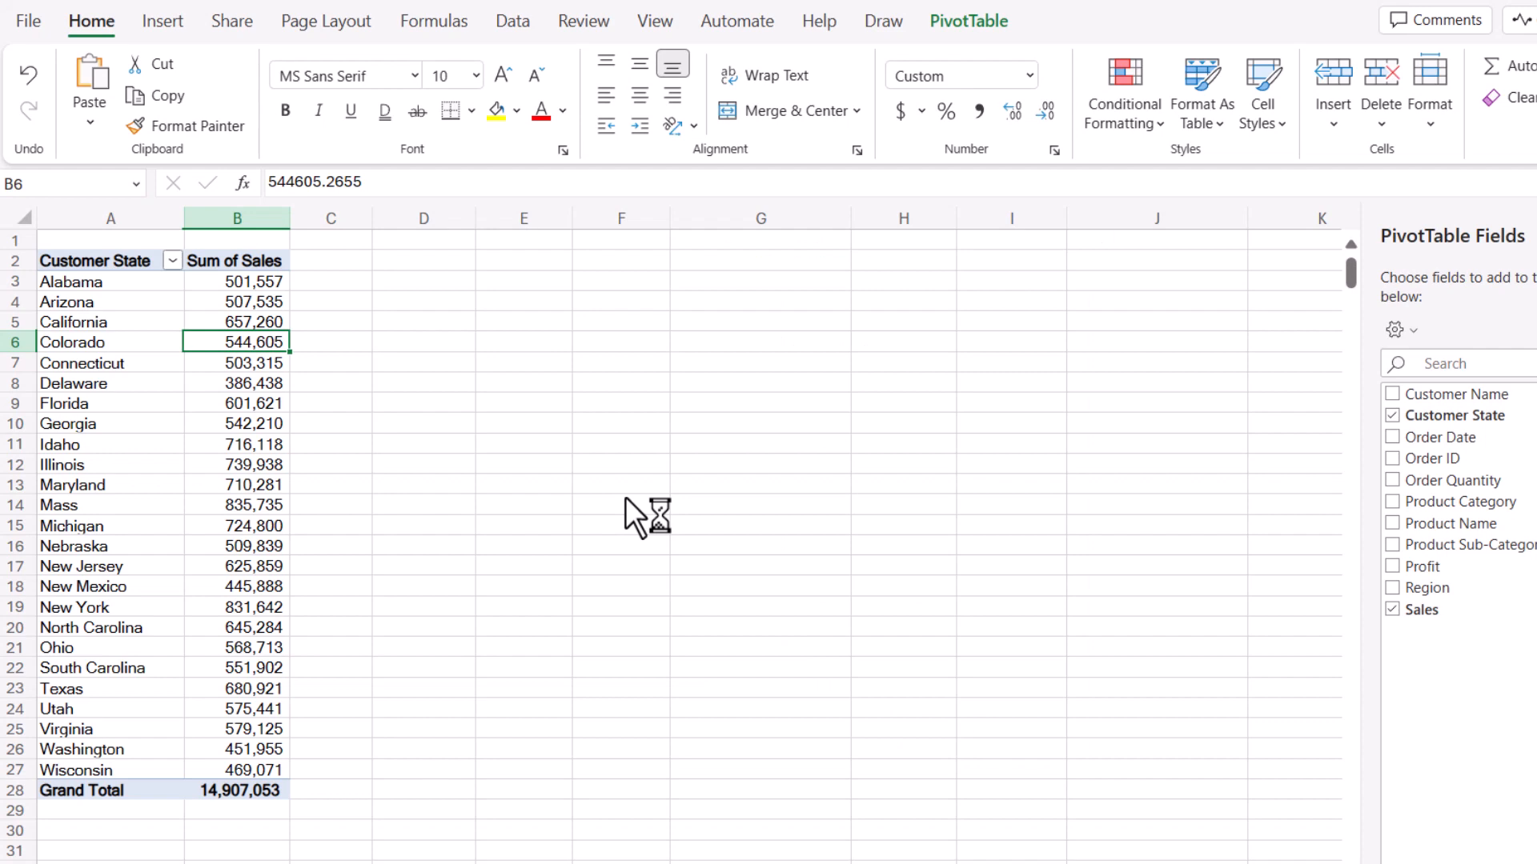
{"action": "left_click_drag", "start_coordinate": [670, 446], "coordinate": [556, 281]}
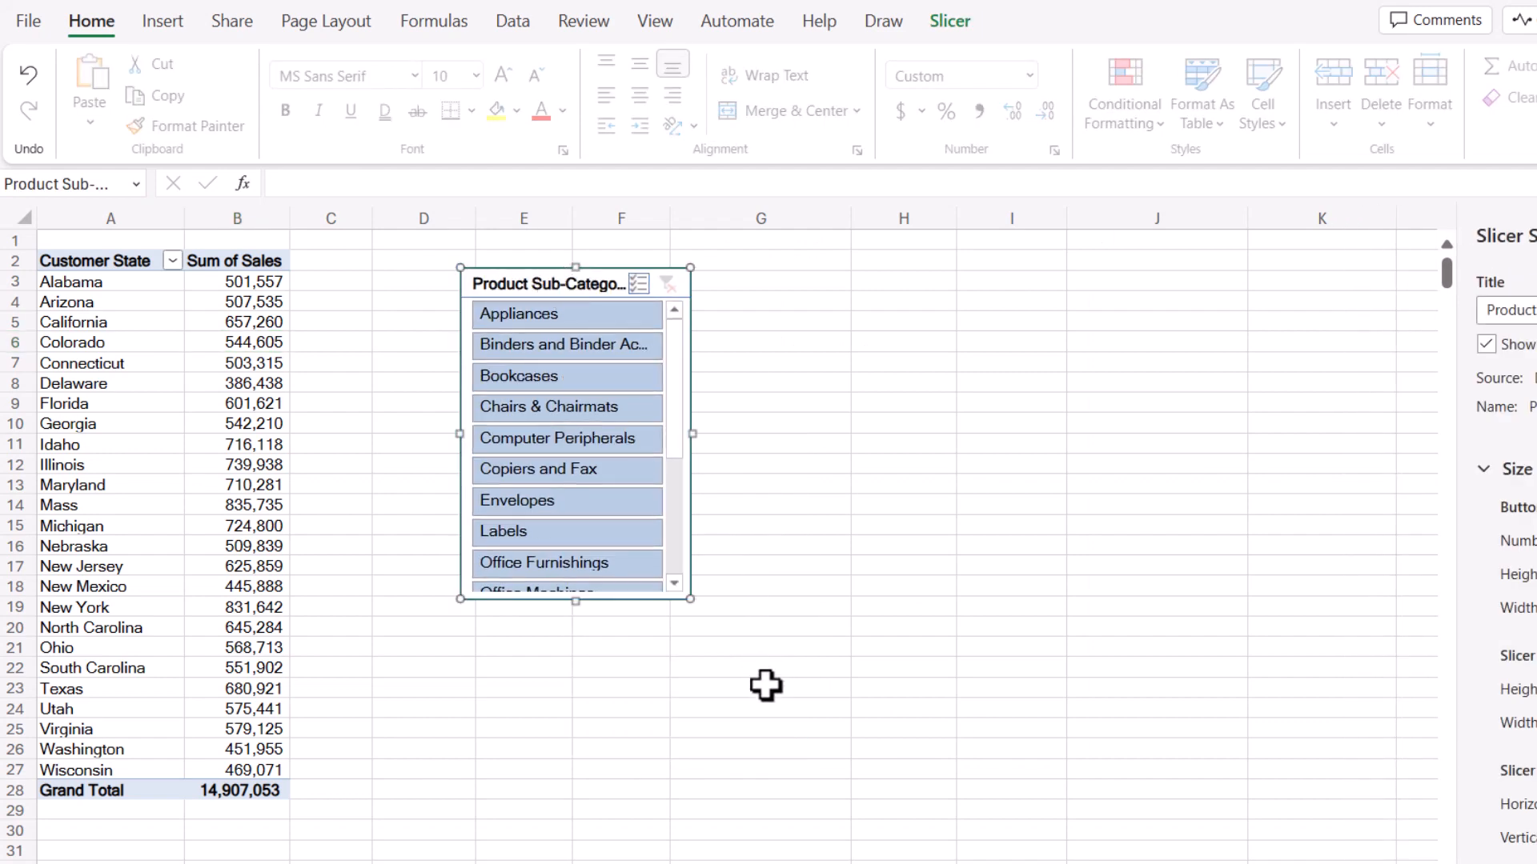
{"action": "left_click_drag", "start_coordinate": [690, 599], "coordinate": [905, 795]}
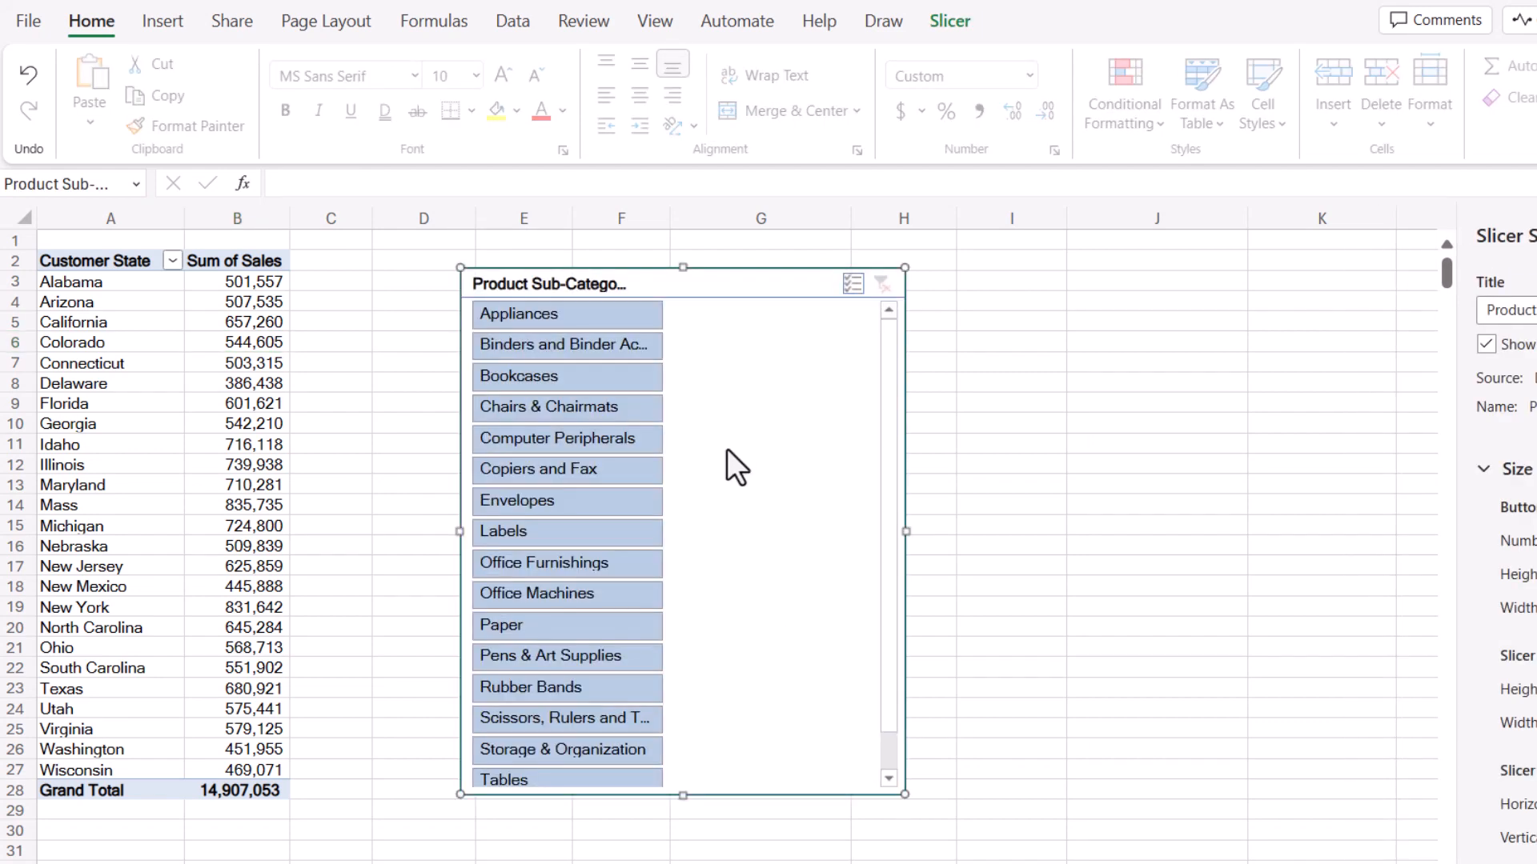
Set the Product Sub-Category slicer to 3 buttons per row and shorten the slicer to about 2.3" high.
{"action": "left_click", "coordinate": [950, 23]}
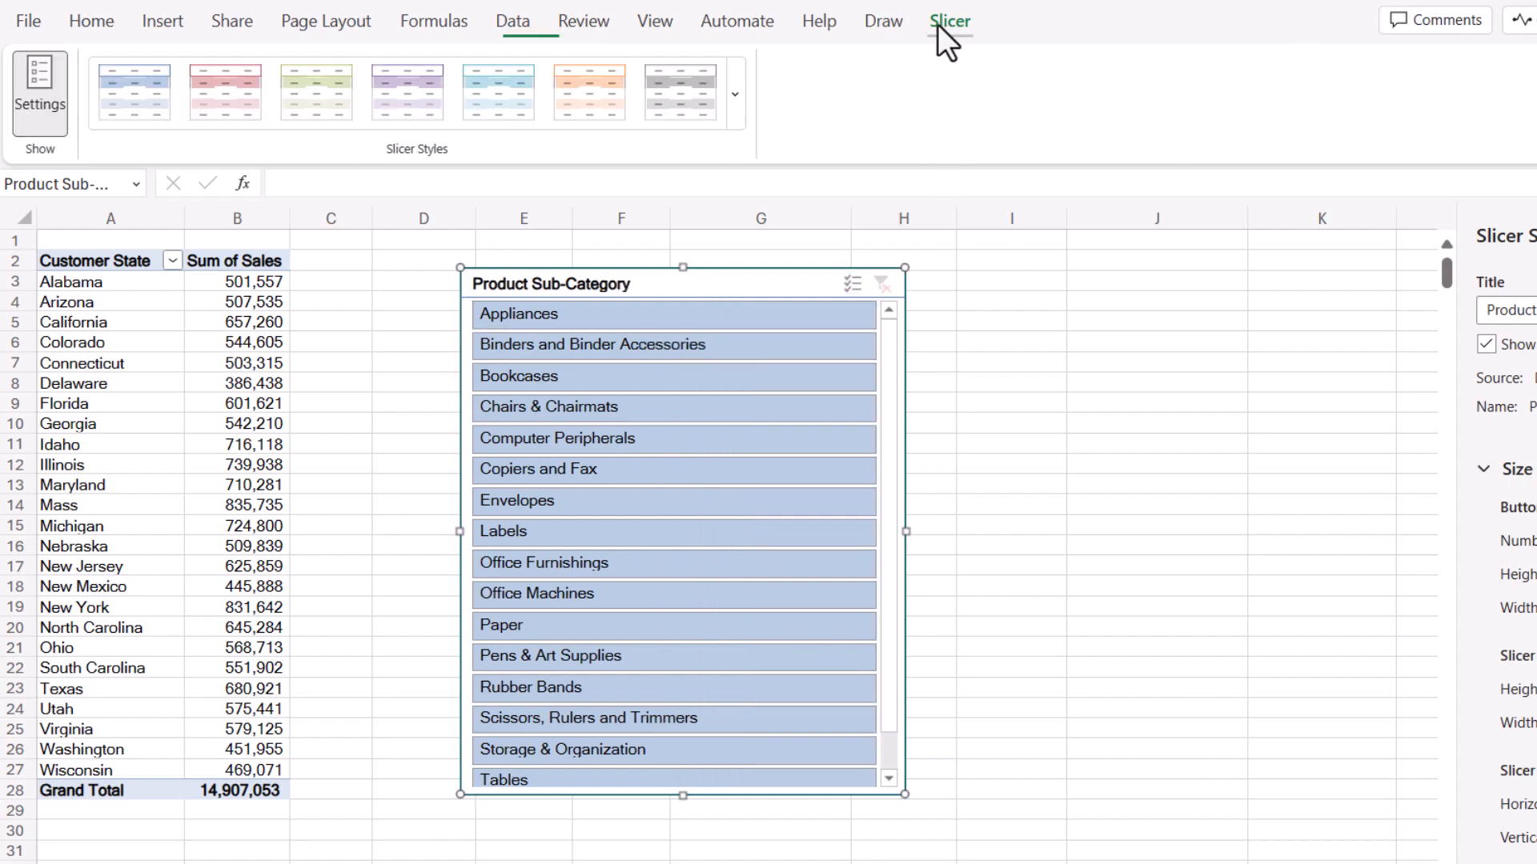
{"action": "left_click", "coordinate": [40, 92]}
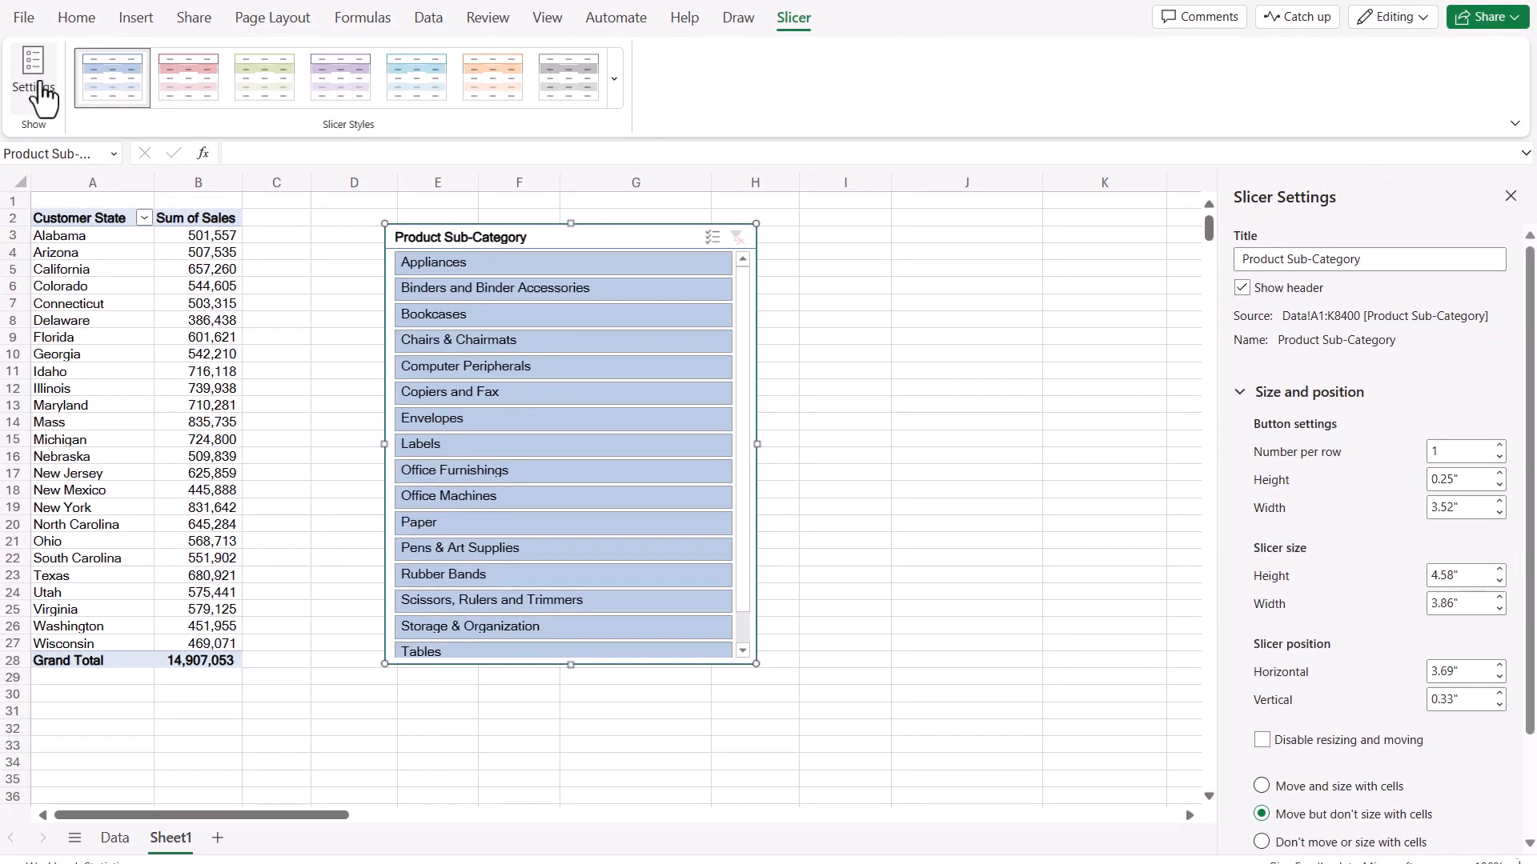
{"action": "left_click", "coordinate": [1499, 445]}
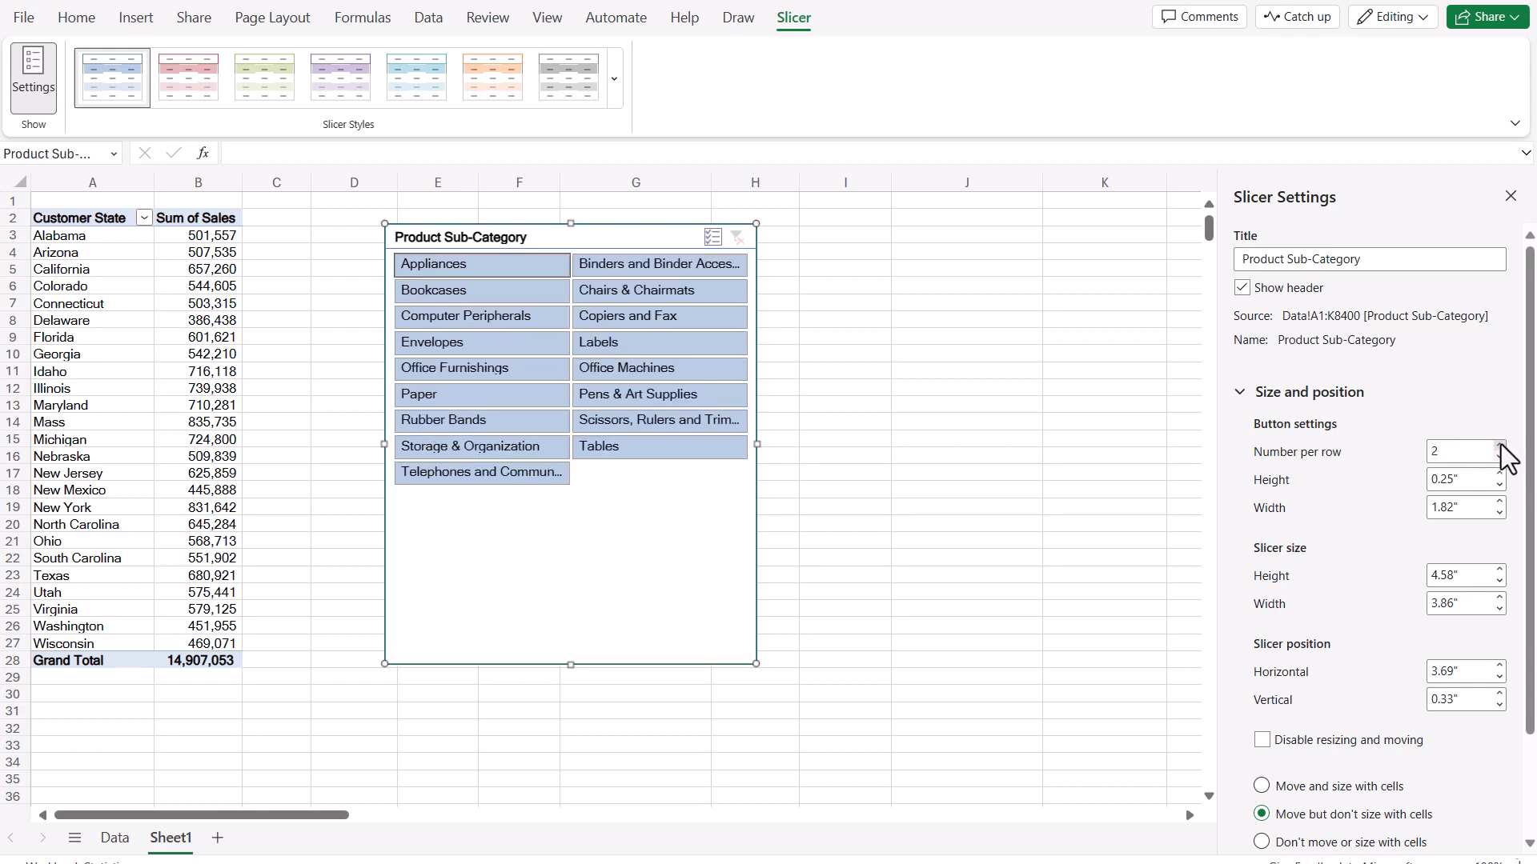
{"action": "left_click", "coordinate": [1500, 445]}
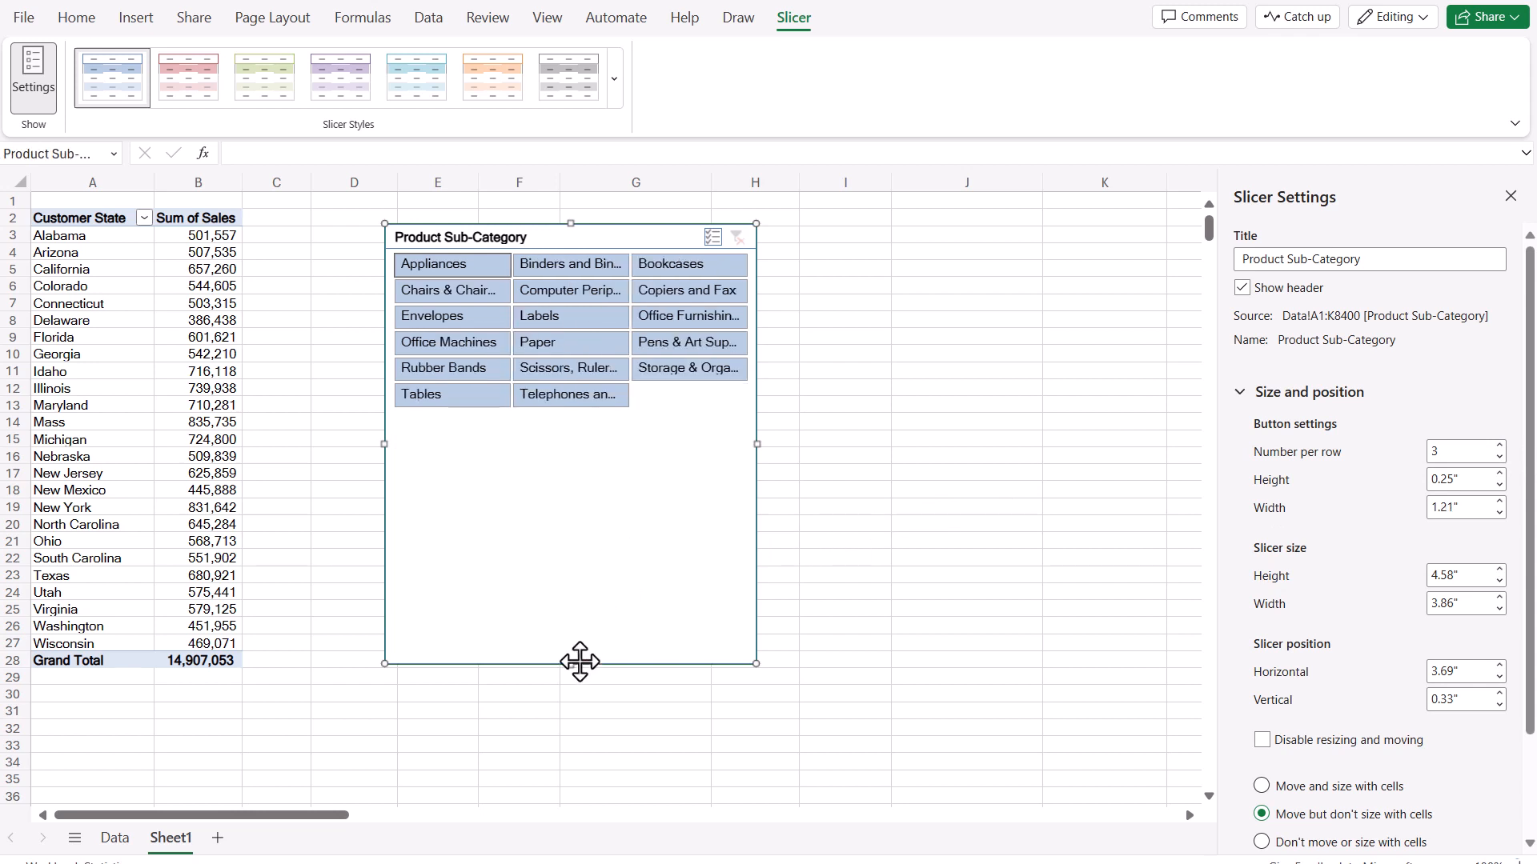
{"action": "left_click_drag", "start_coordinate": [572, 665], "coordinate": [549, 445]}
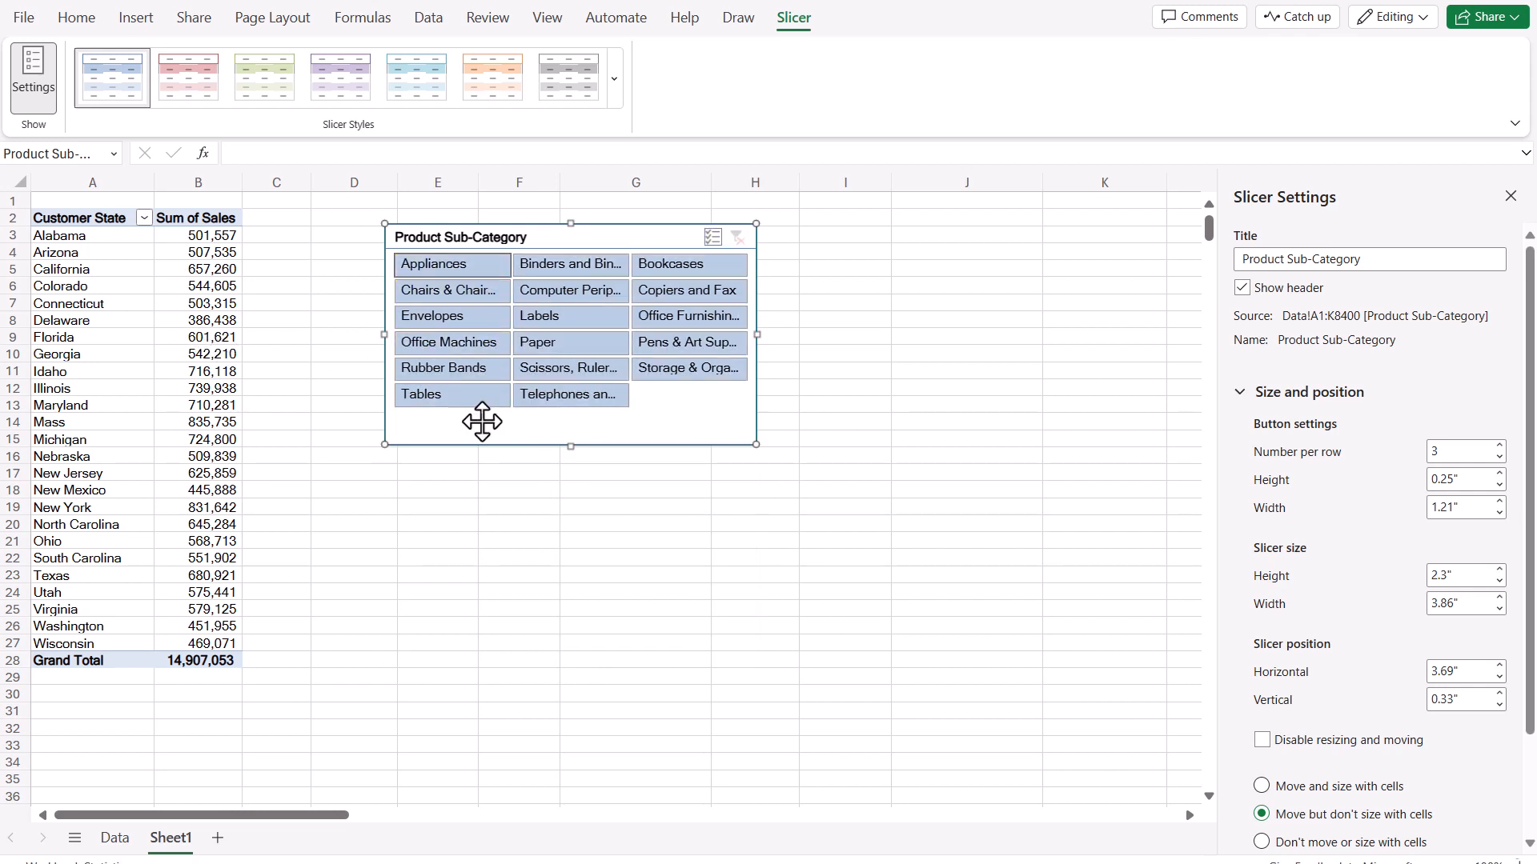
Filter the PivotTable to Appliances with the Product Sub-Category slicer.
{"action": "left_click", "coordinate": [471, 263]}
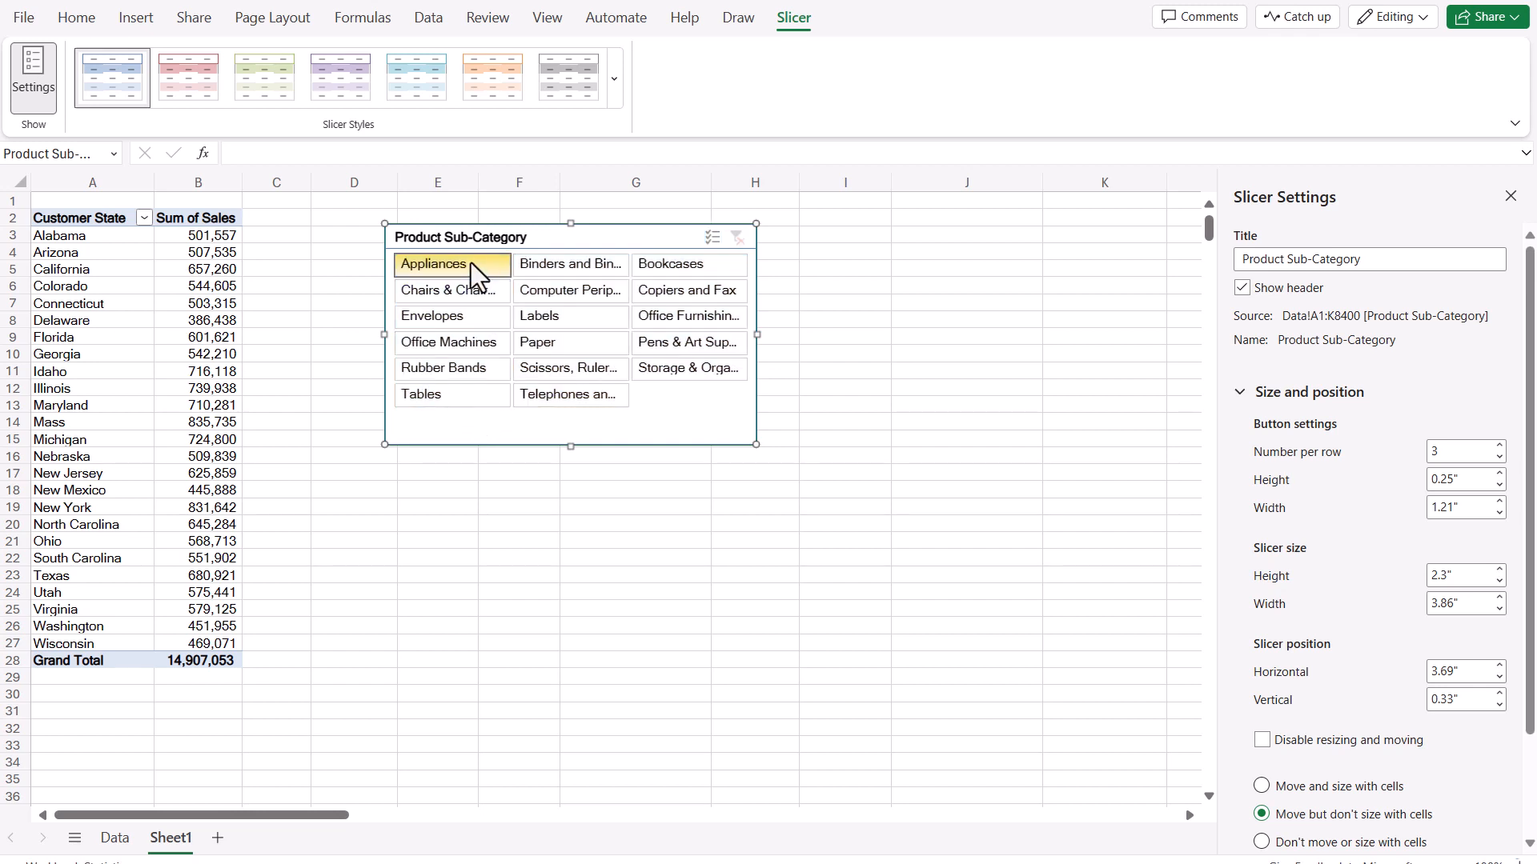